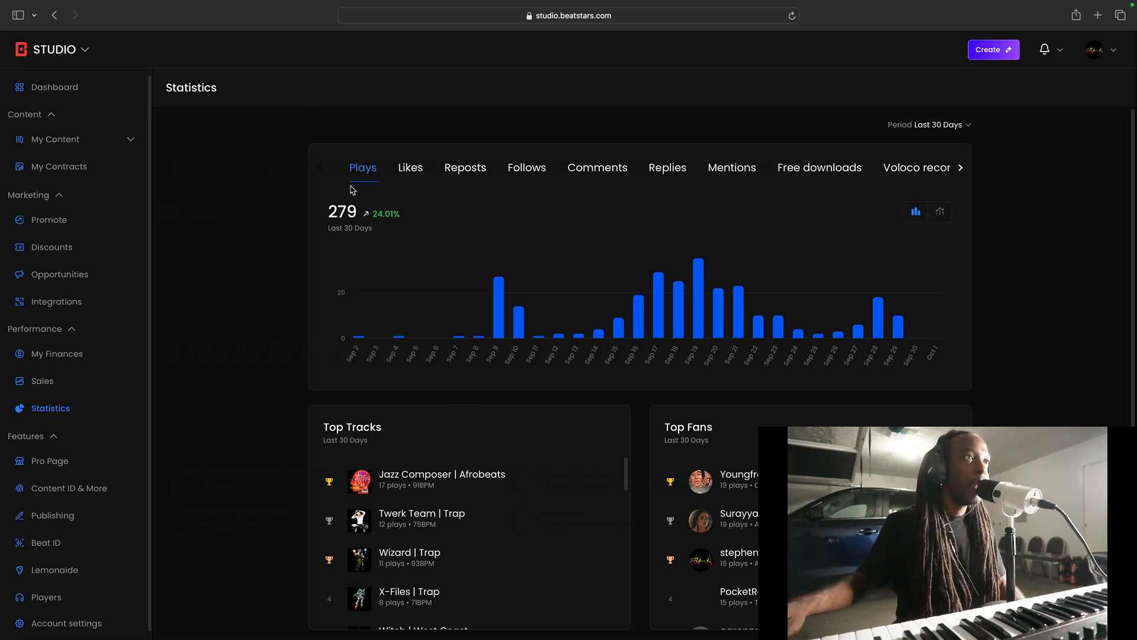
Review the likes, reposts, follows, comments and replies statistics in turn.
{"action": "left_click", "coordinate": [411, 174]}
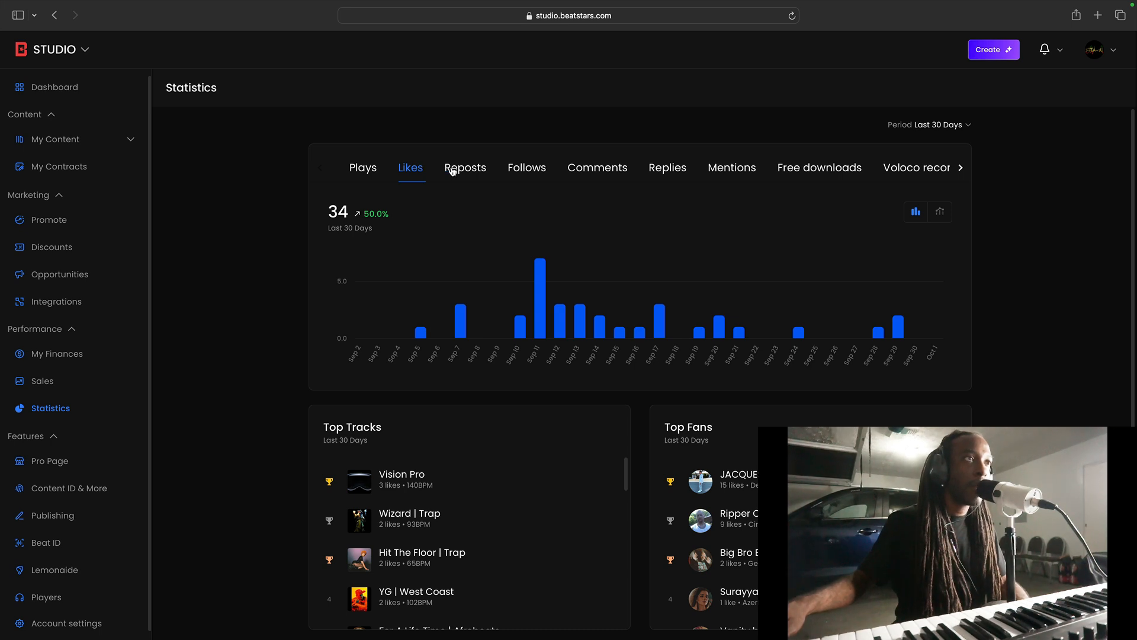
{"action": "left_click", "coordinate": [465, 167]}
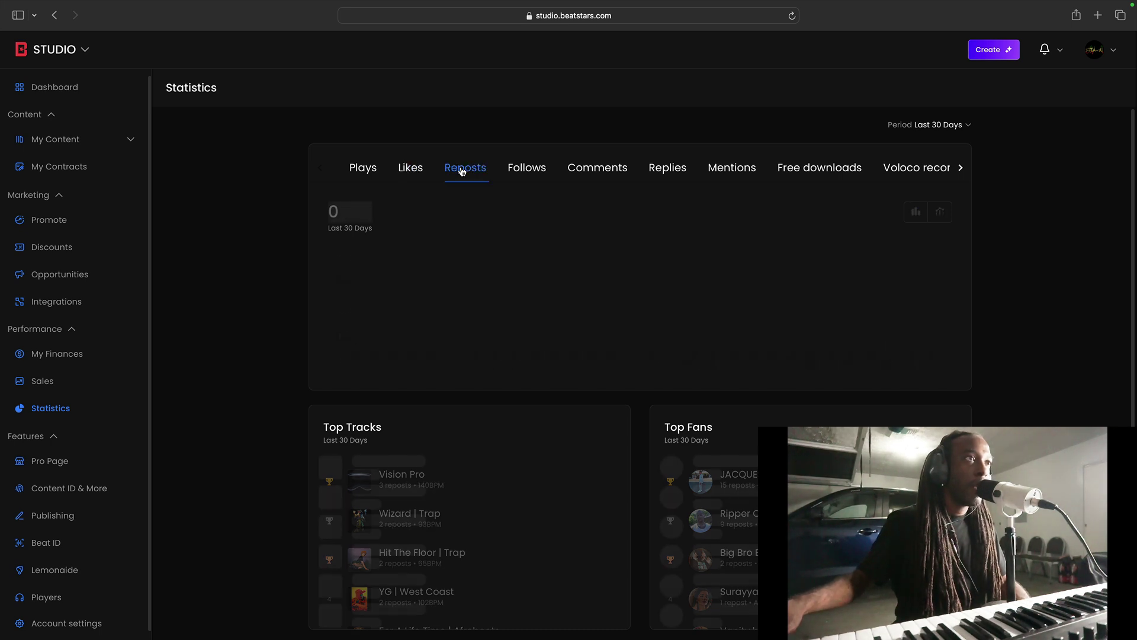
{"action": "left_click", "coordinate": [530, 173]}
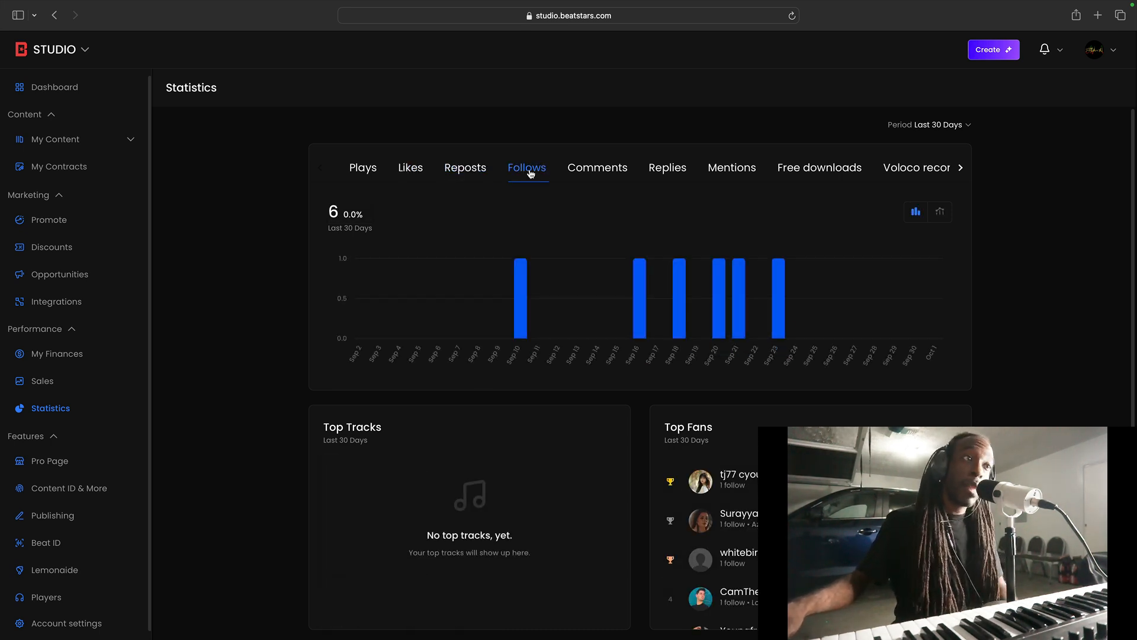
{"action": "left_click", "coordinate": [591, 171]}
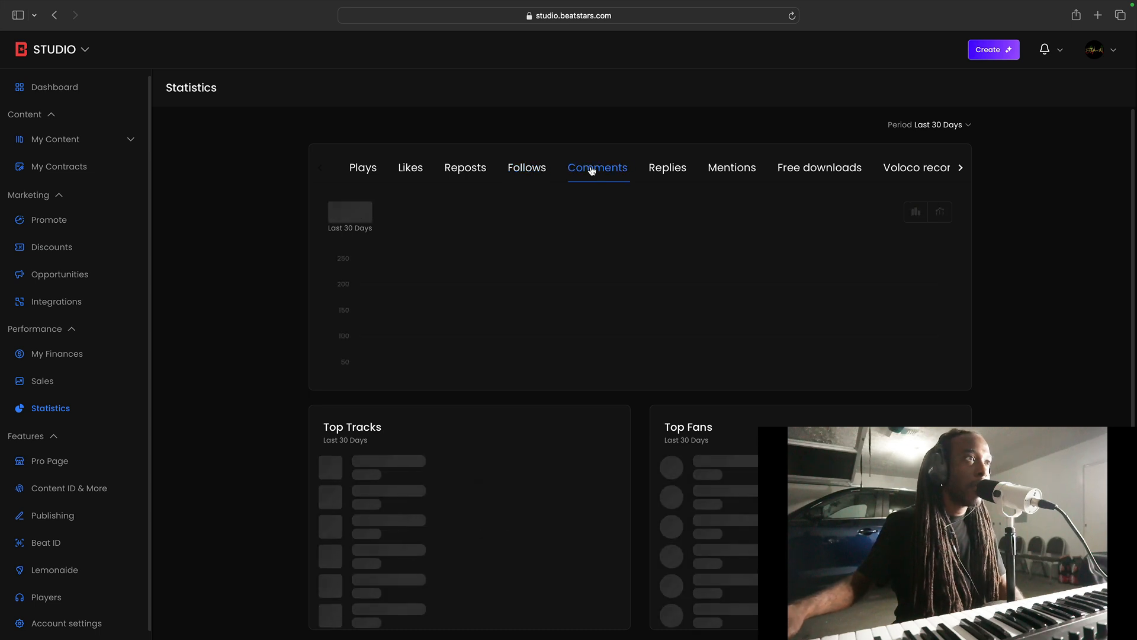
{"action": "left_click", "coordinate": [667, 171]}
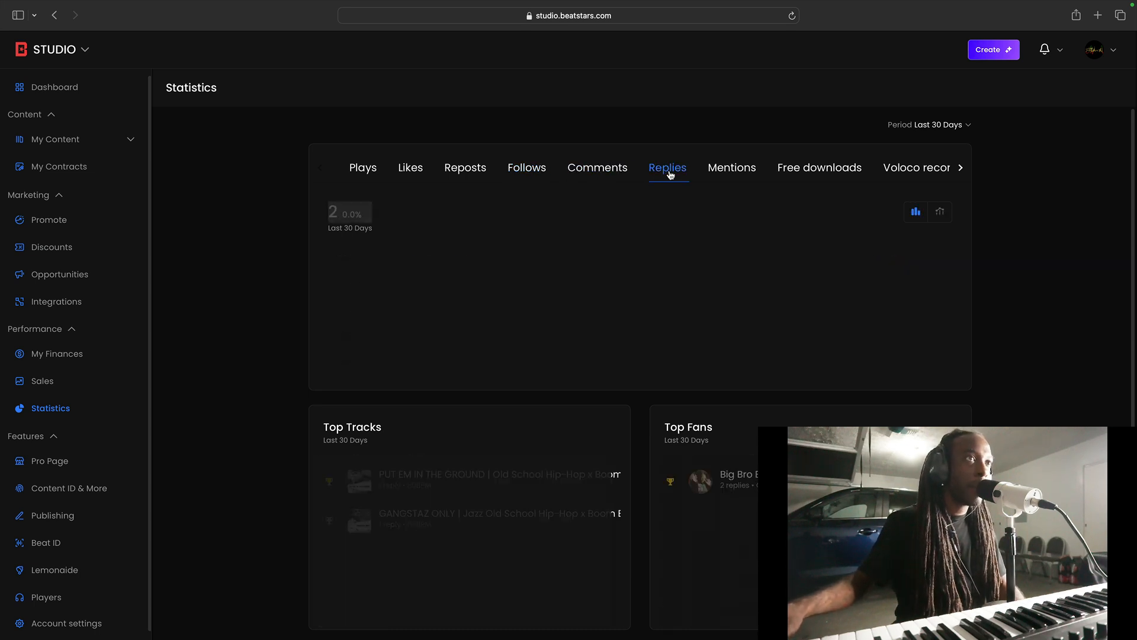
Review the mentions, free downloads and Voloco recordings statistics, then return toward plays.
{"action": "left_click", "coordinate": [724, 169]}
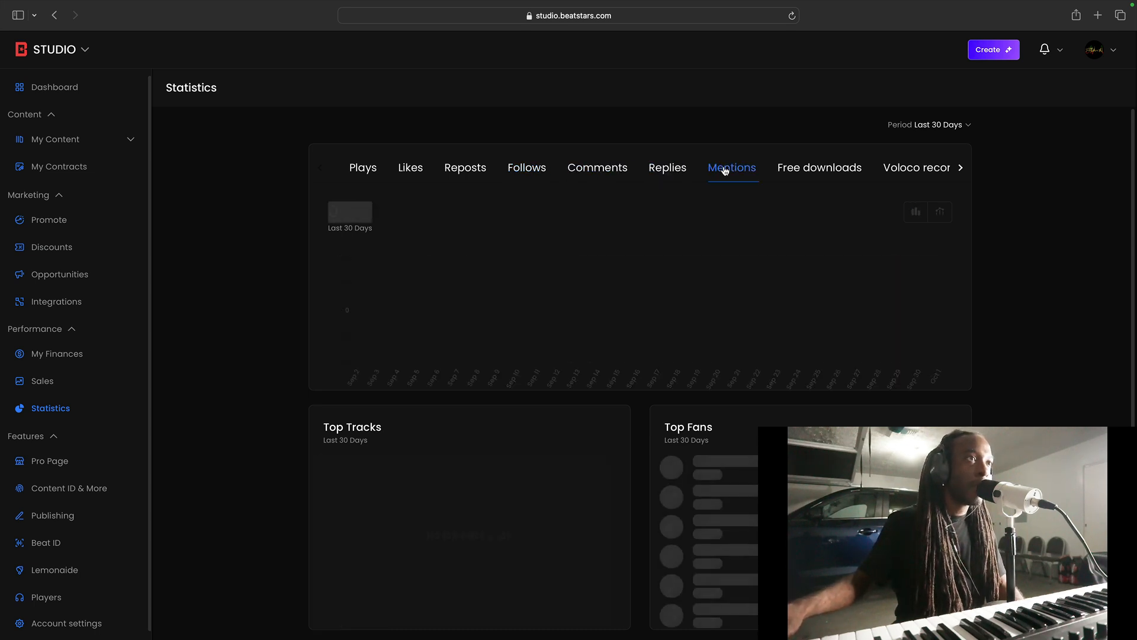
{"action": "left_click", "coordinate": [808, 168]}
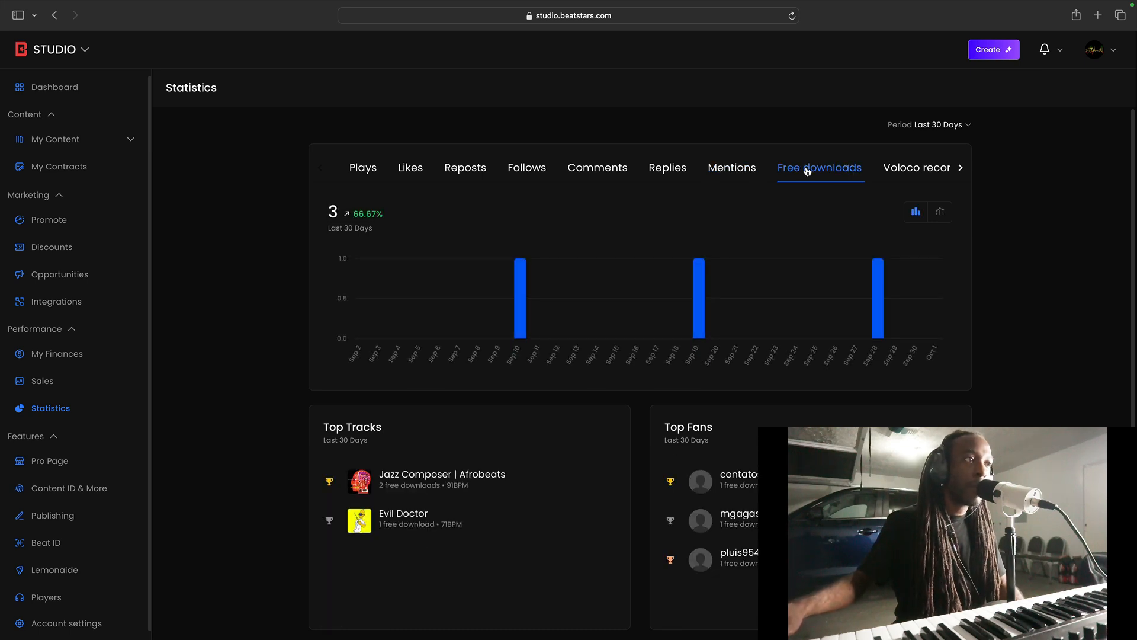
{"action": "left_click", "coordinate": [907, 171]}
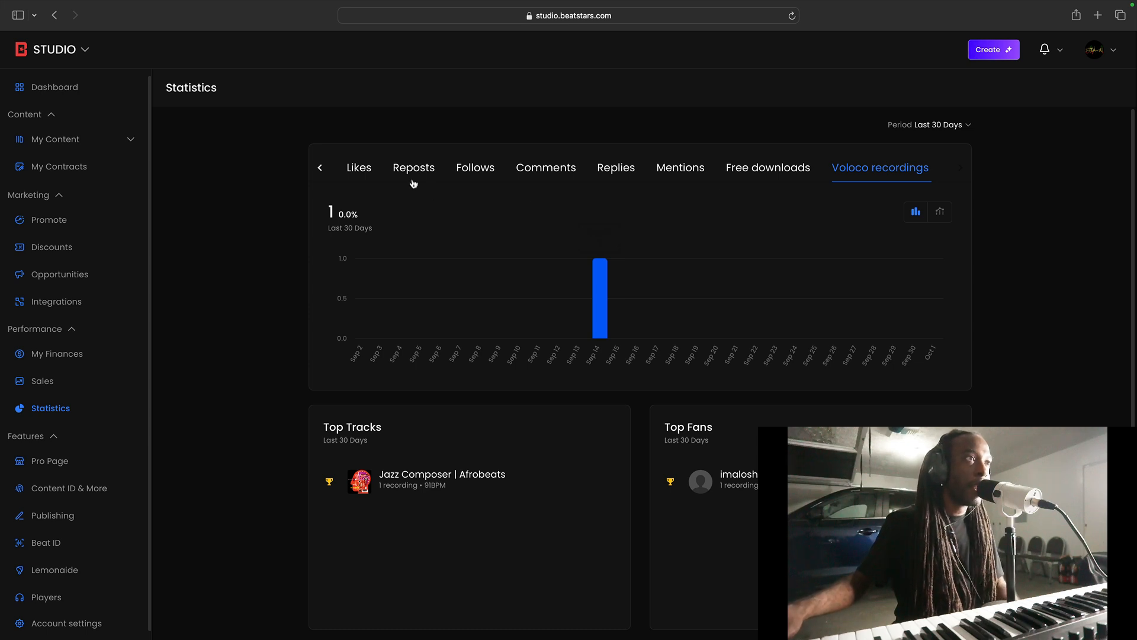
{"action": "left_click", "coordinate": [325, 167]}
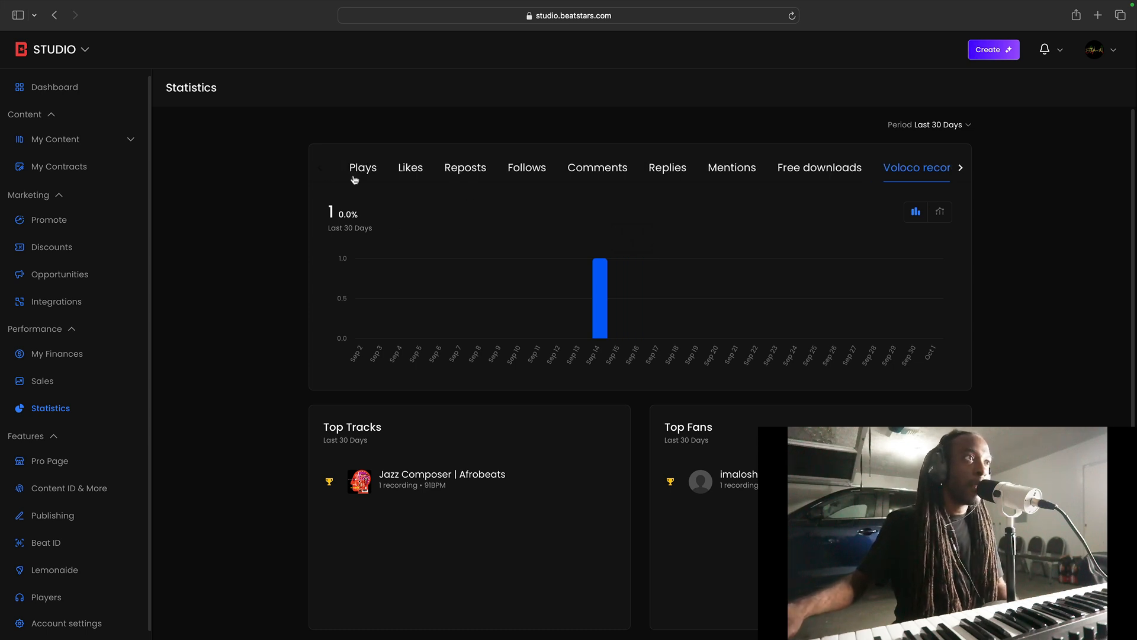
Show the plays statistics again with Top Tracks, Countries, Fans and Sources.
{"action": "left_click", "coordinate": [362, 167]}
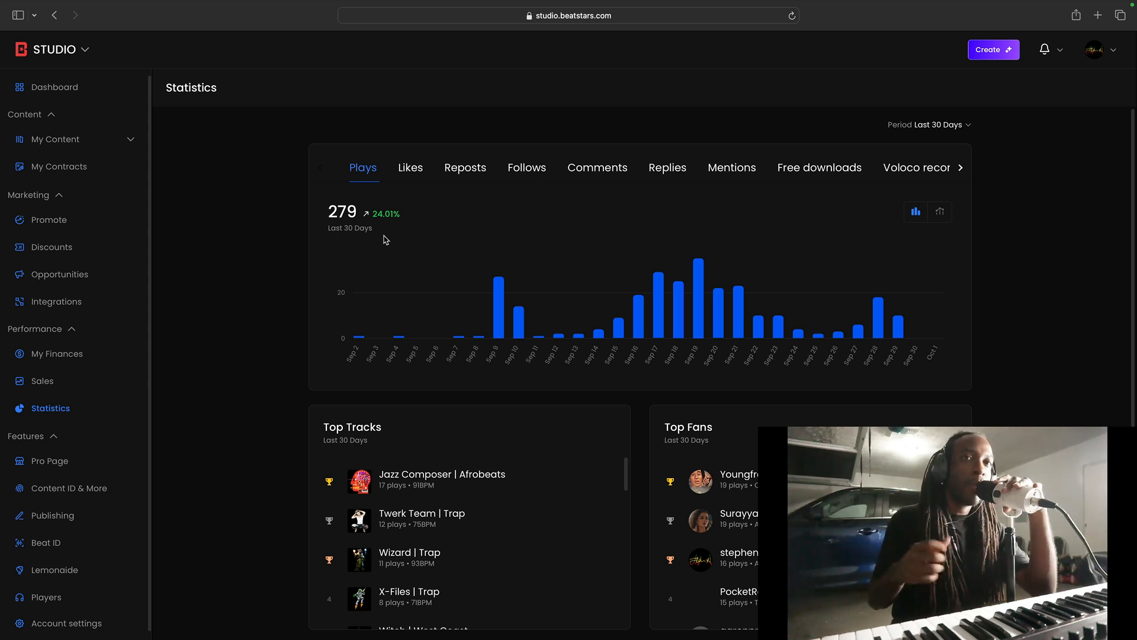
{"action": "scroll", "coordinate": [383, 239], "scroll_direction": "down", "scroll_amount": 1}
{"action": "scroll", "coordinate": [382, 240], "scroll_direction": "down", "scroll_amount": 1}
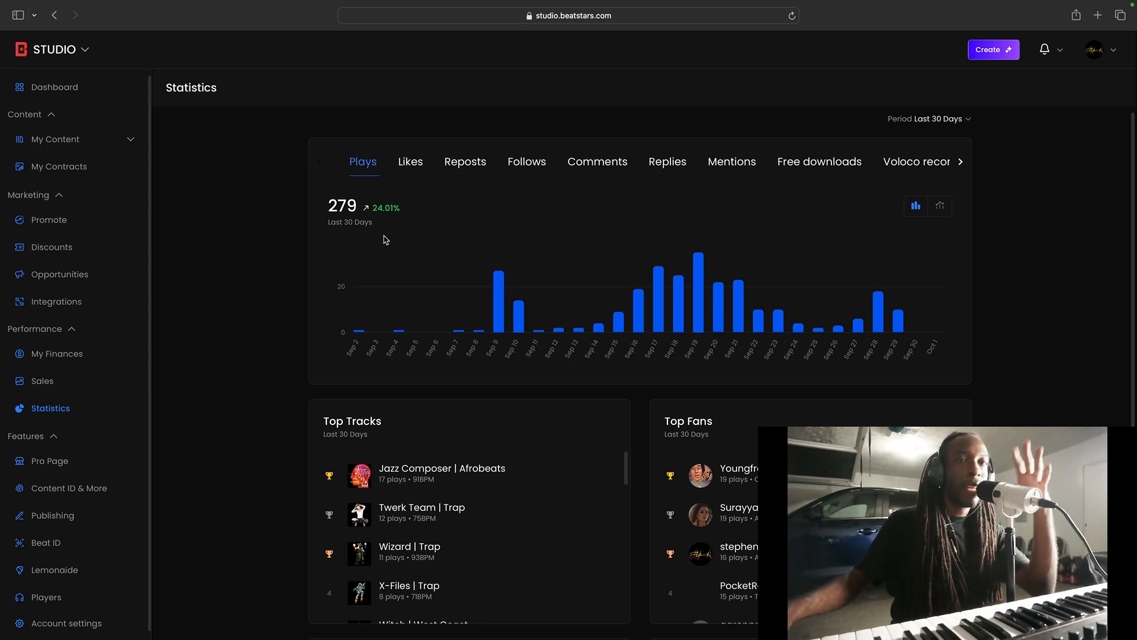
{"action": "scroll", "coordinate": [379, 238], "scroll_direction": "down", "scroll_amount": 3}
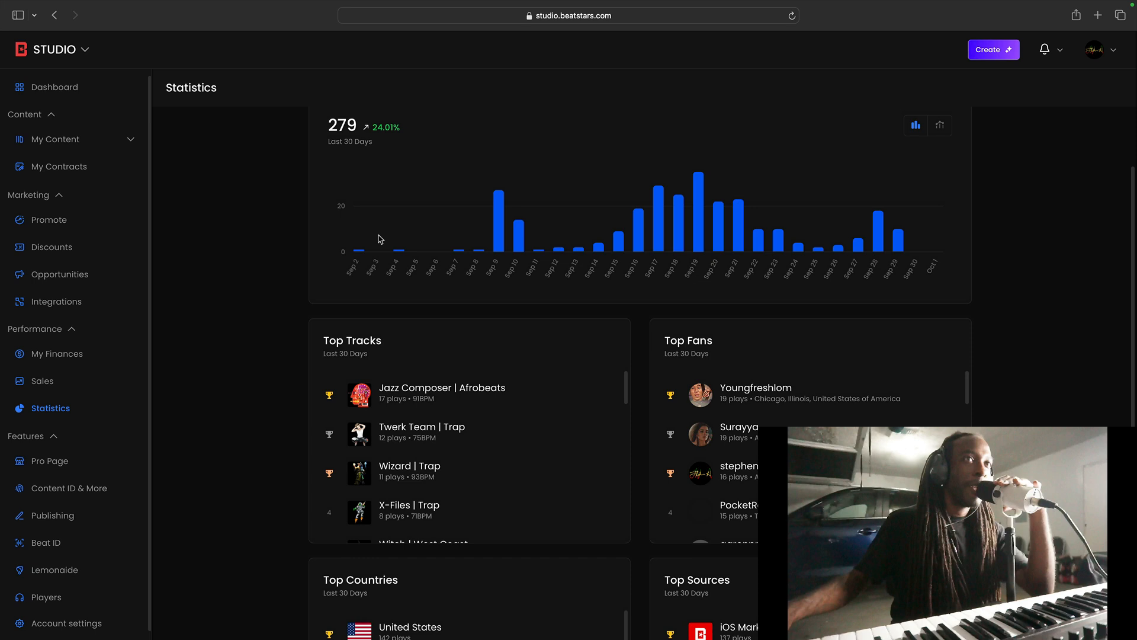
{"action": "scroll", "coordinate": [379, 238], "scroll_direction": "up", "scroll_amount": 3}
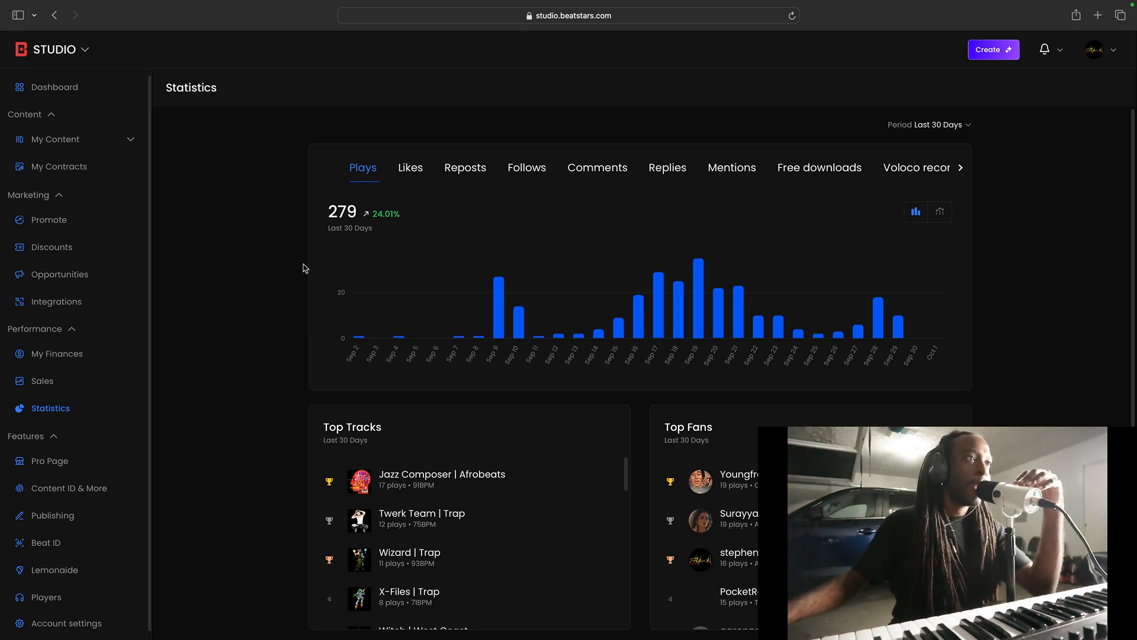
{"action": "scroll", "coordinate": [299, 342], "scroll_direction": "down", "scroll_amount": 5}
{"action": "scroll", "coordinate": [307, 334], "scroll_direction": "down", "scroll_amount": 5}
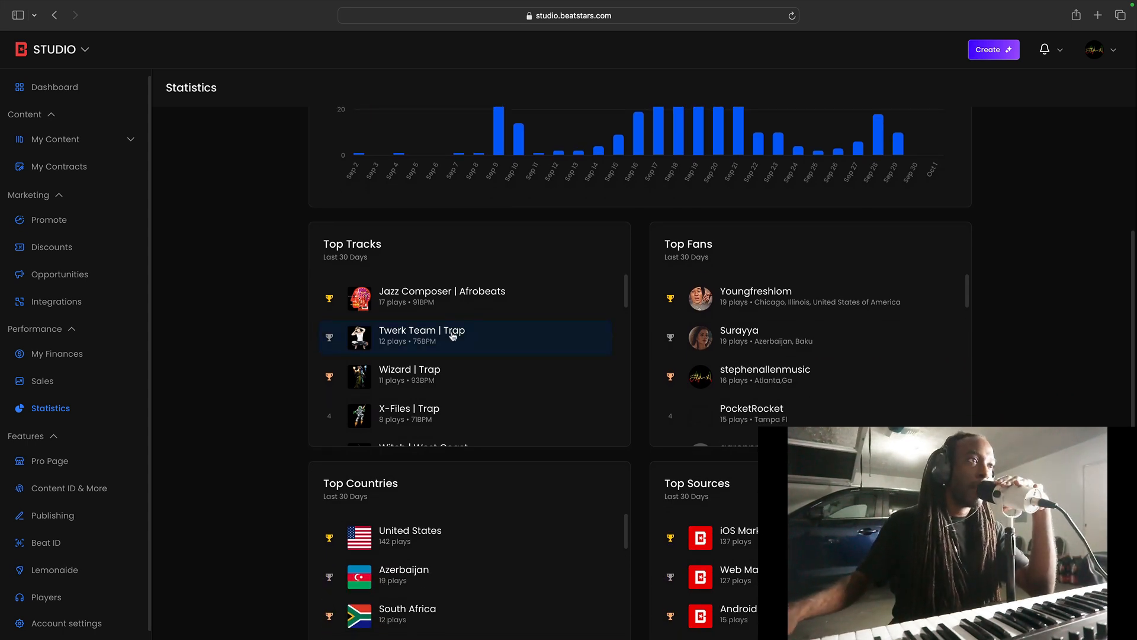
{"action": "scroll", "coordinate": [453, 335], "scroll_direction": "down", "scroll_amount": 2}
{"action": "scroll", "coordinate": [462, 347], "scroll_direction": "down", "scroll_amount": 1}
{"action": "scroll", "coordinate": [470, 351], "scroll_direction": "up", "scroll_amount": 2}
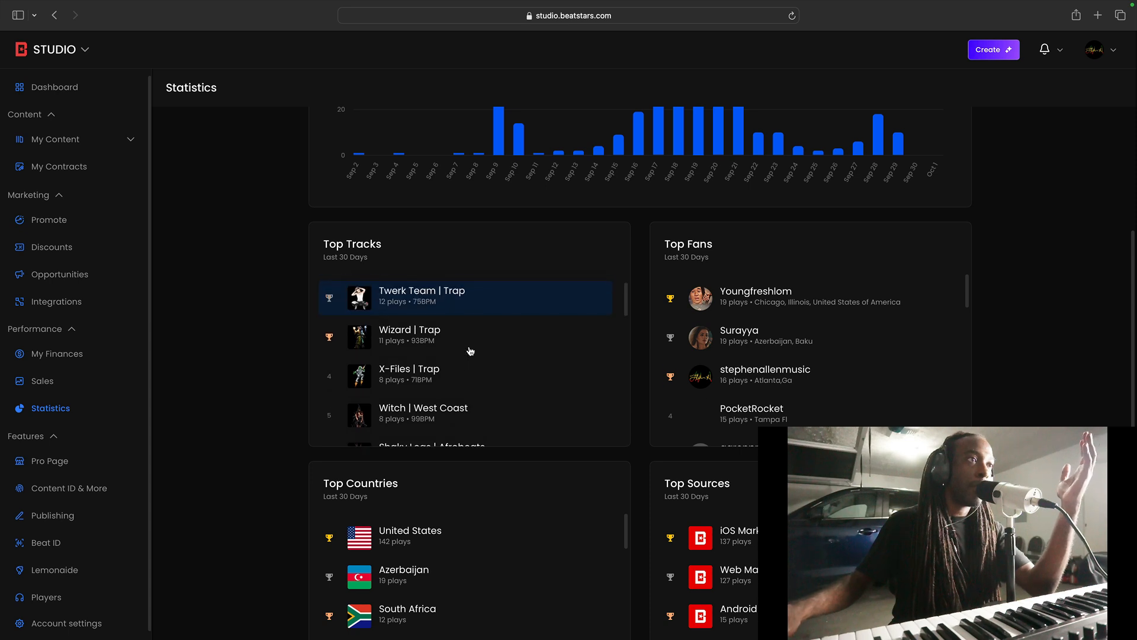
{"action": "scroll", "coordinate": [471, 351], "scroll_direction": "up", "scroll_amount": 1}
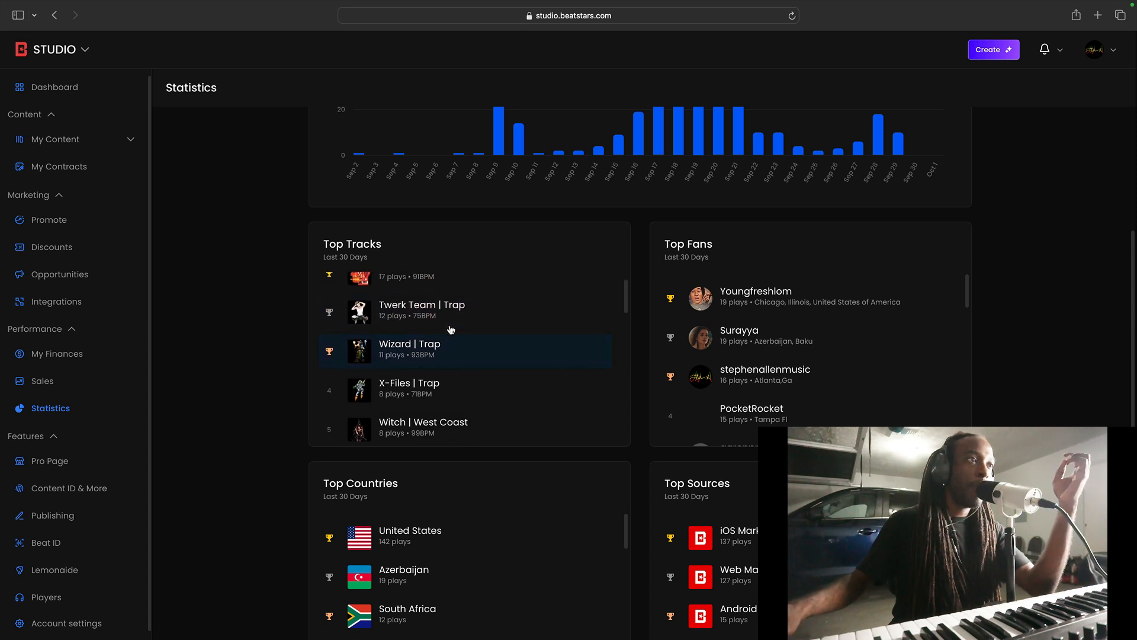
{"action": "scroll", "coordinate": [451, 330], "scroll_direction": "down", "scroll_amount": 1}
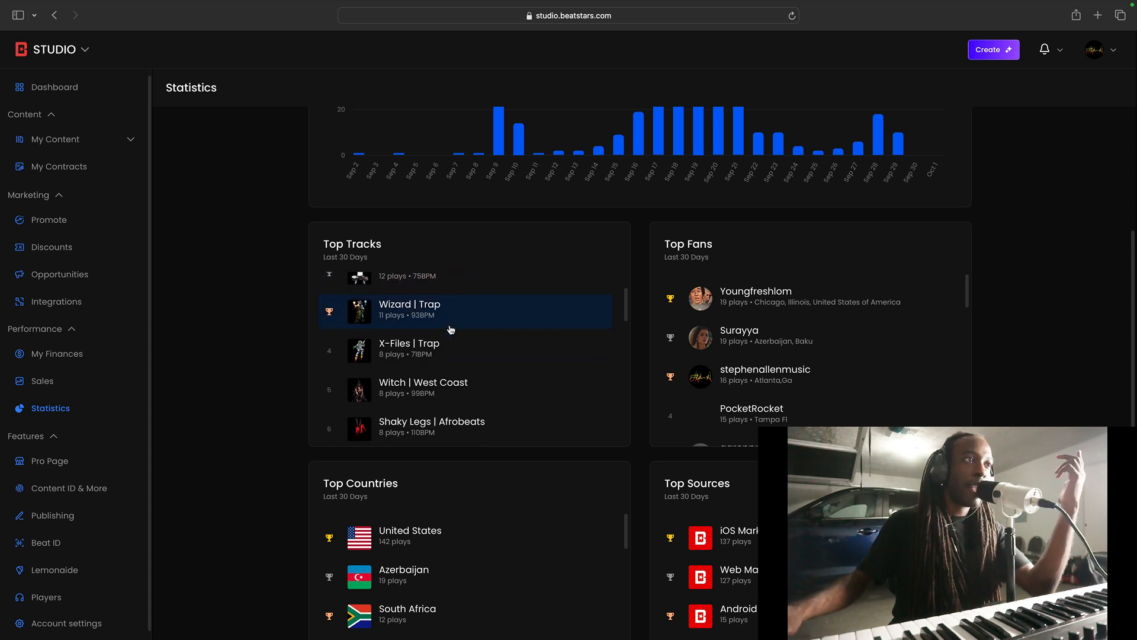
{"action": "scroll", "coordinate": [451, 330], "scroll_direction": "down", "scroll_amount": 2}
{"action": "scroll", "coordinate": [450, 330], "scroll_direction": "down", "scroll_amount": 1}
{"action": "scroll", "coordinate": [451, 329], "scroll_direction": "down", "scroll_amount": 1}
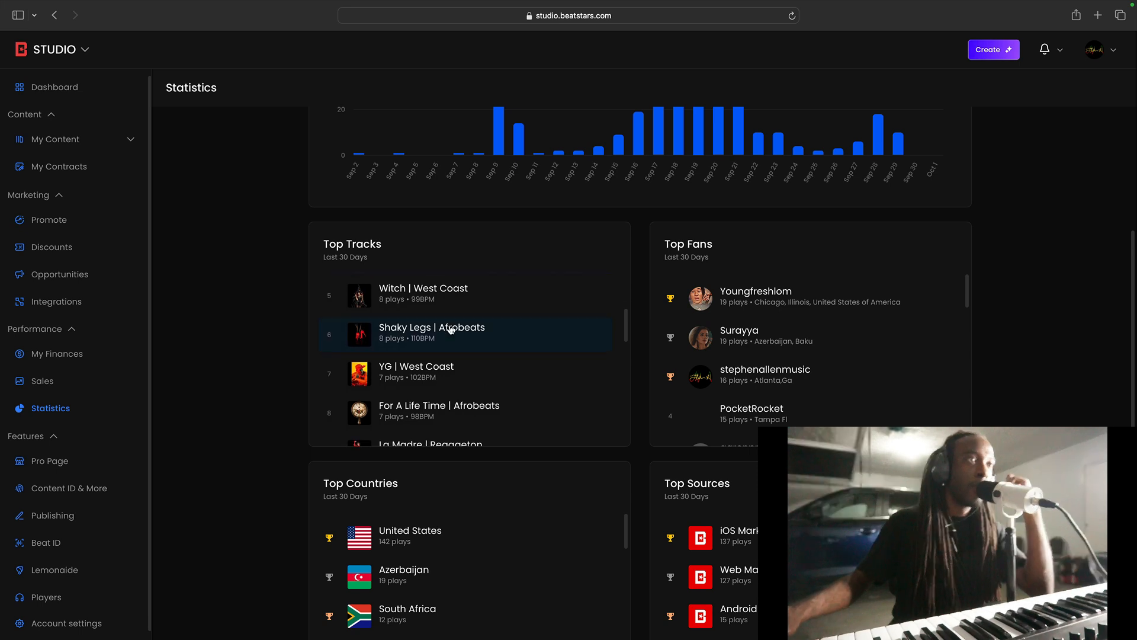
{"action": "scroll", "coordinate": [451, 330], "scroll_direction": "down", "scroll_amount": 1}
{"action": "scroll", "coordinate": [451, 330], "scroll_direction": "down", "scroll_amount": 2}
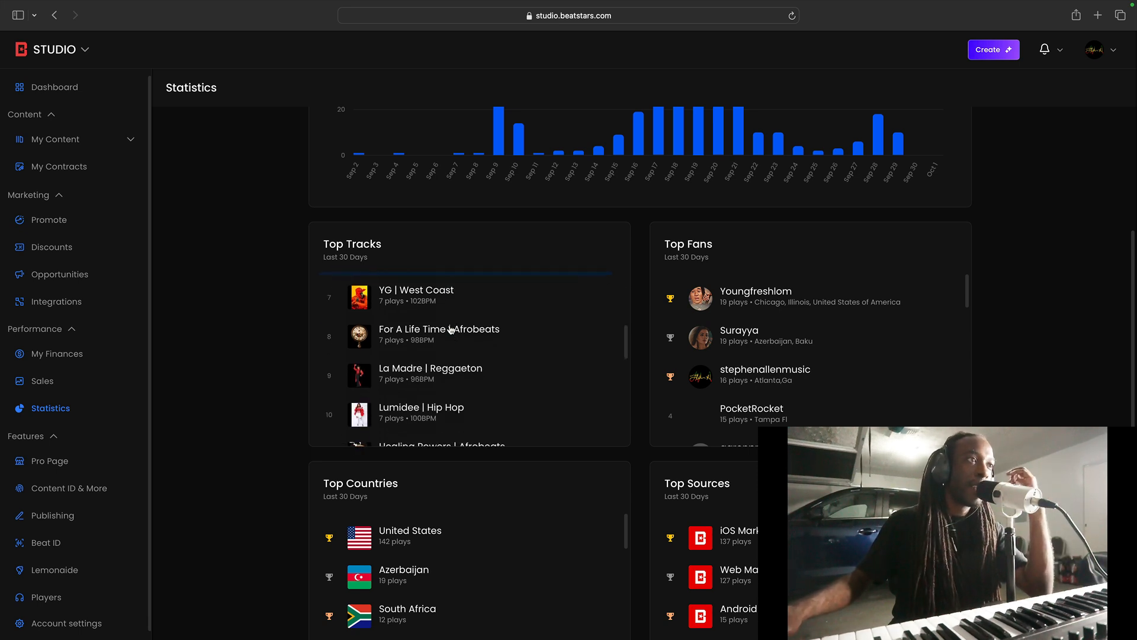
{"action": "scroll", "coordinate": [450, 330], "scroll_direction": "down", "scroll_amount": 1}
{"action": "scroll", "coordinate": [450, 330], "scroll_direction": "up", "scroll_amount": 1}
{"action": "scroll", "coordinate": [451, 330], "scroll_direction": "down", "scroll_amount": 1}
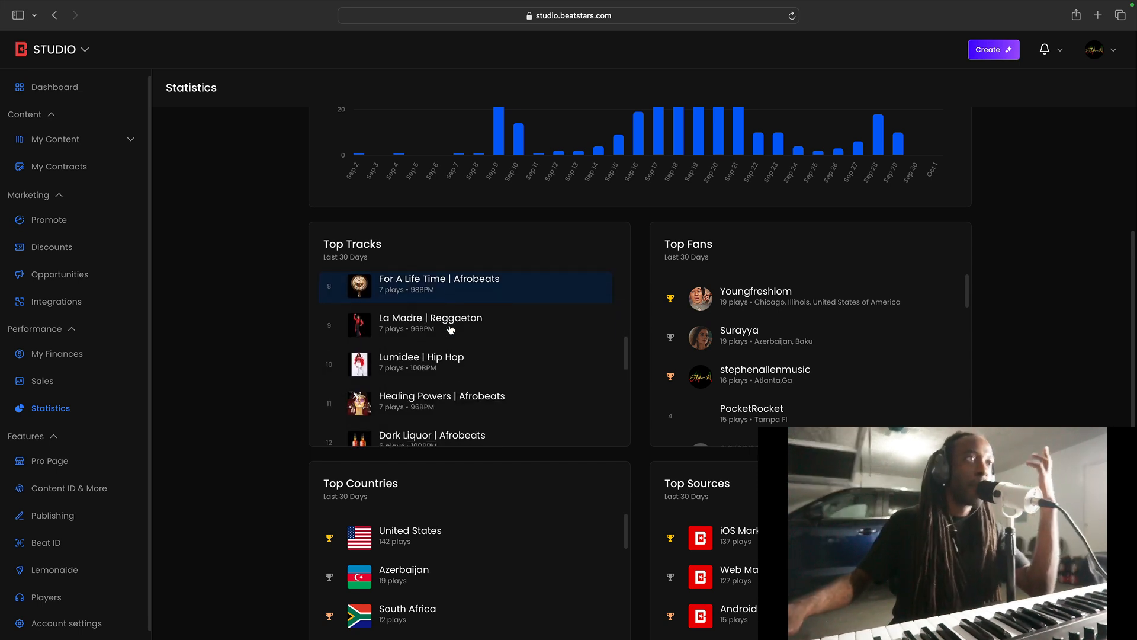
{"action": "scroll", "coordinate": [451, 330], "scroll_direction": "down", "scroll_amount": 1}
{"action": "scroll", "coordinate": [451, 330], "scroll_direction": "down", "scroll_amount": 1}
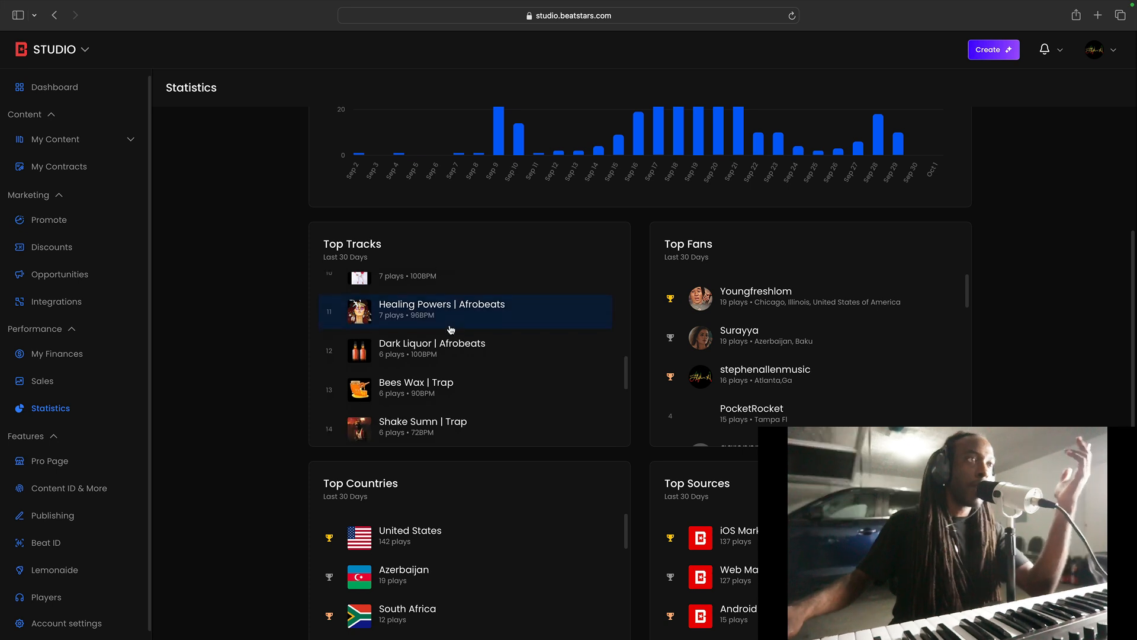
{"action": "scroll", "coordinate": [451, 329], "scroll_direction": "down", "scroll_amount": 1}
{"action": "scroll", "coordinate": [451, 329], "scroll_direction": "down", "scroll_amount": 1}
{"action": "scroll", "coordinate": [450, 330], "scroll_direction": "down", "scroll_amount": 1}
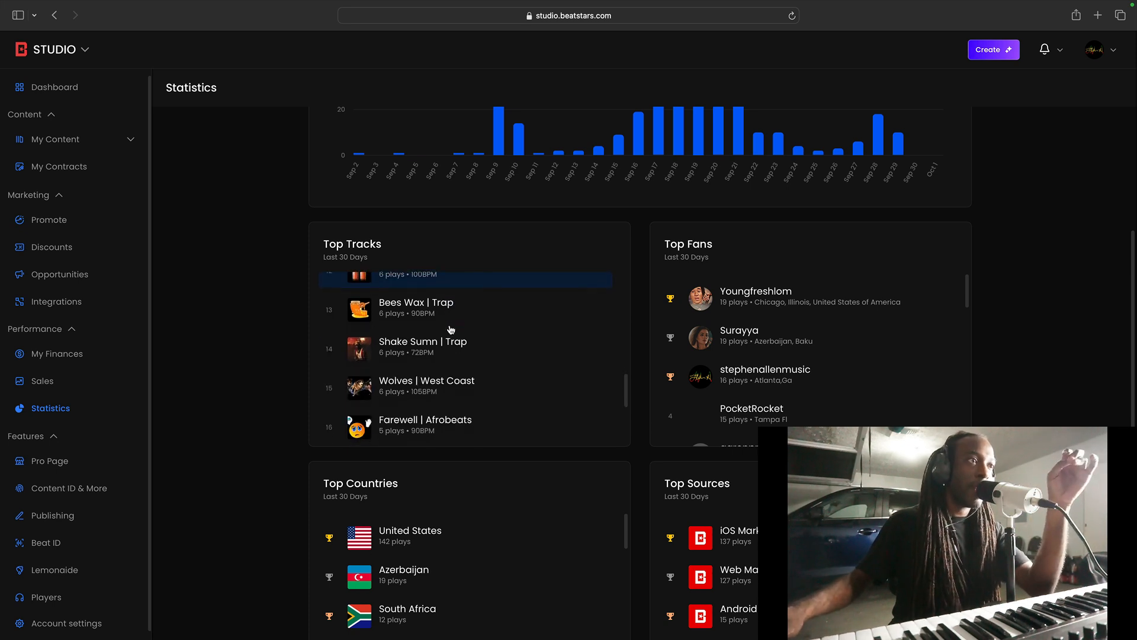
{"action": "scroll", "coordinate": [451, 330], "scroll_direction": "down", "scroll_amount": 1}
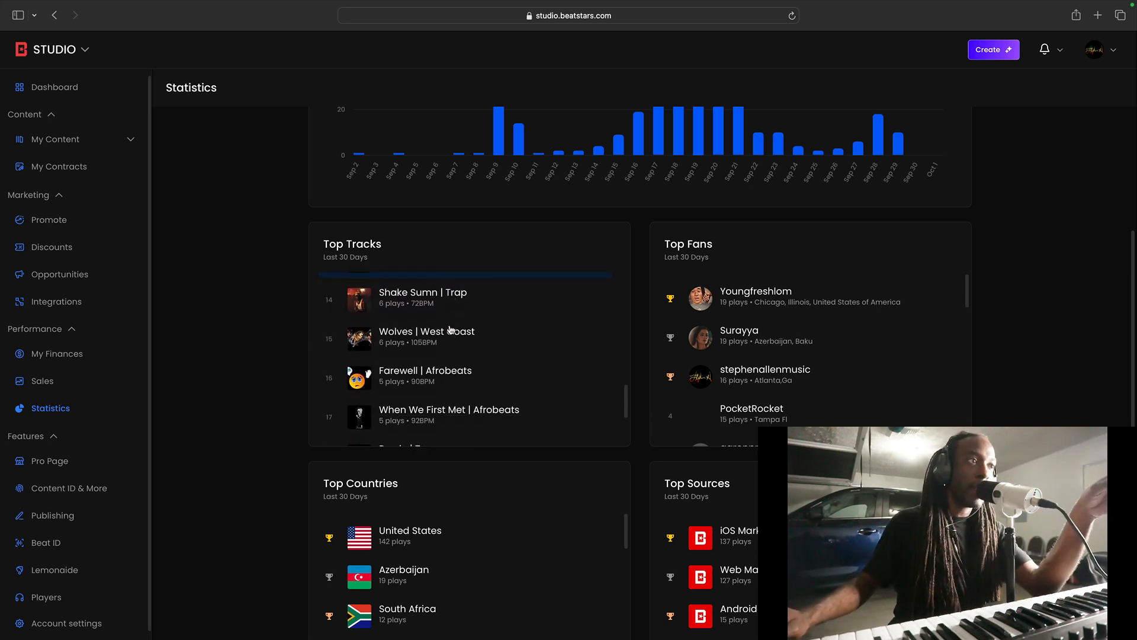
{"action": "scroll", "coordinate": [450, 329], "scroll_direction": "down", "scroll_amount": 1}
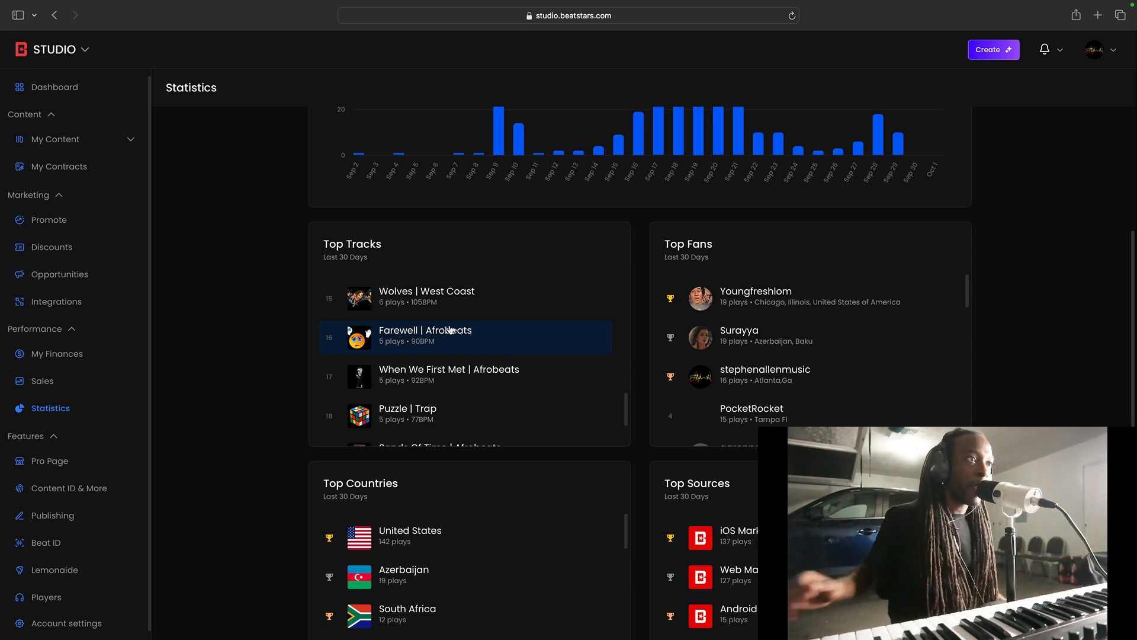
{"action": "scroll", "coordinate": [451, 330], "scroll_direction": "down", "scroll_amount": 2}
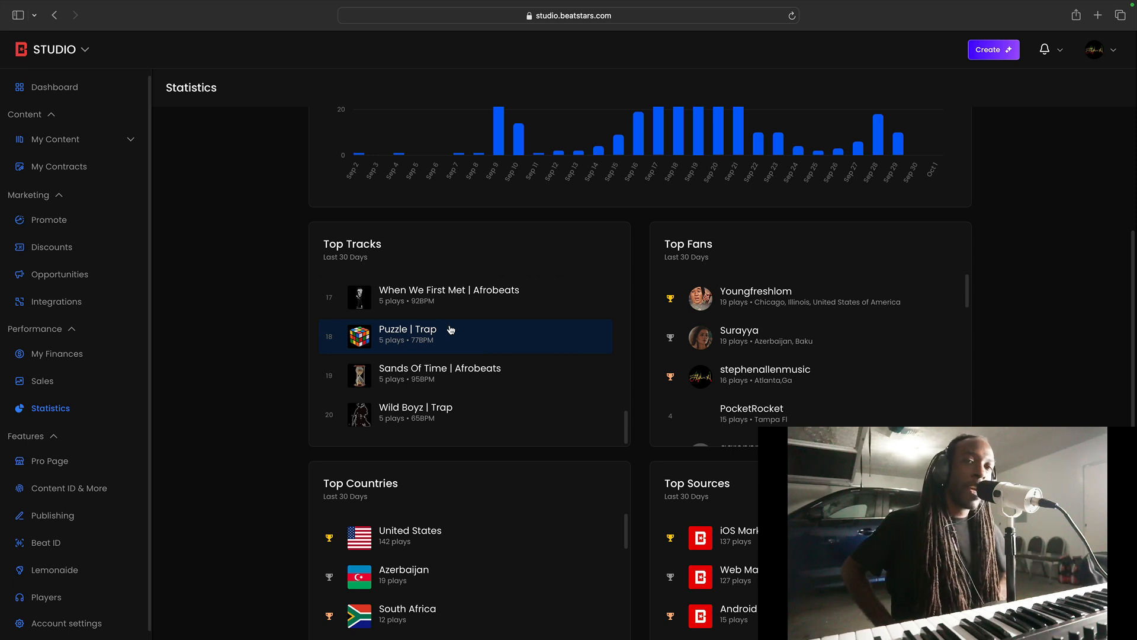
{"action": "scroll", "coordinate": [450, 330], "scroll_direction": "up", "scroll_amount": 2}
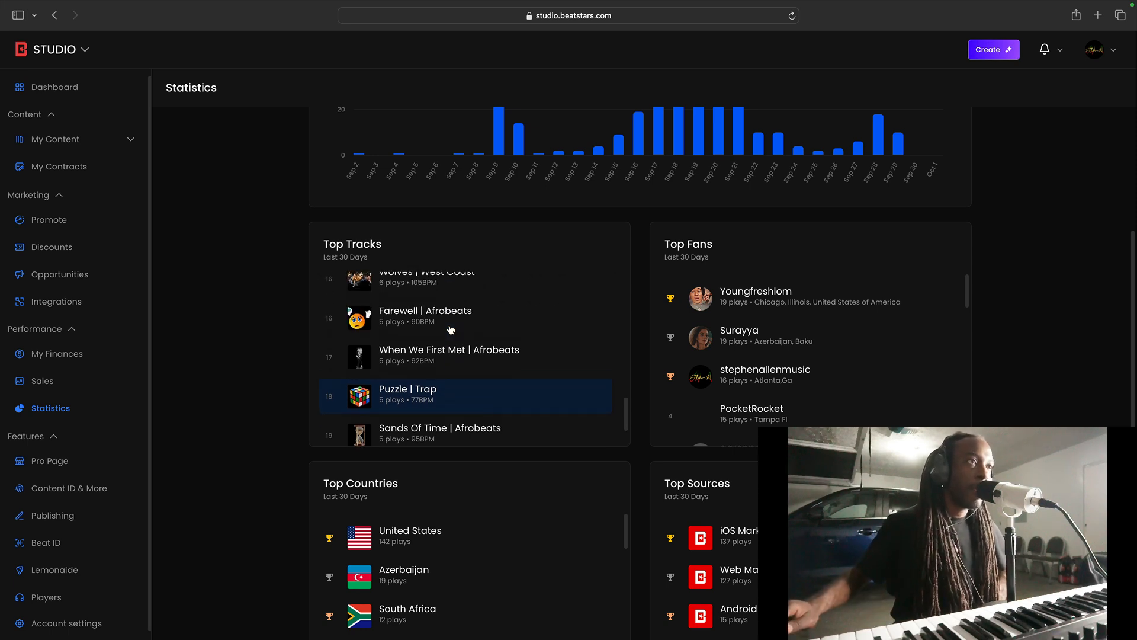
{"action": "scroll", "coordinate": [451, 330], "scroll_direction": "up", "scroll_amount": 2}
{"action": "scroll", "coordinate": [451, 330], "scroll_direction": "up", "scroll_amount": 2}
{"action": "scroll", "coordinate": [451, 330], "scroll_direction": "up", "scroll_amount": 2}
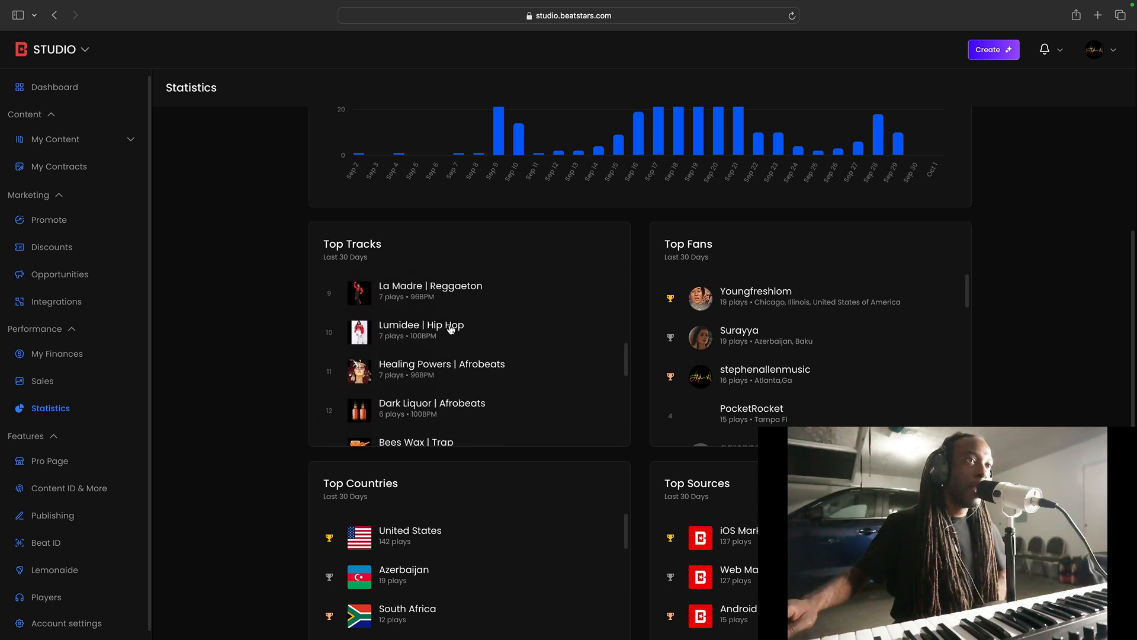
{"action": "scroll", "coordinate": [451, 330], "scroll_direction": "up", "scroll_amount": 2}
{"action": "scroll", "coordinate": [450, 330], "scroll_direction": "up", "scroll_amount": 2}
{"action": "scroll", "coordinate": [451, 330], "scroll_direction": "up", "scroll_amount": 3}
{"action": "scroll", "coordinate": [450, 330], "scroll_direction": "down", "scroll_amount": 5}
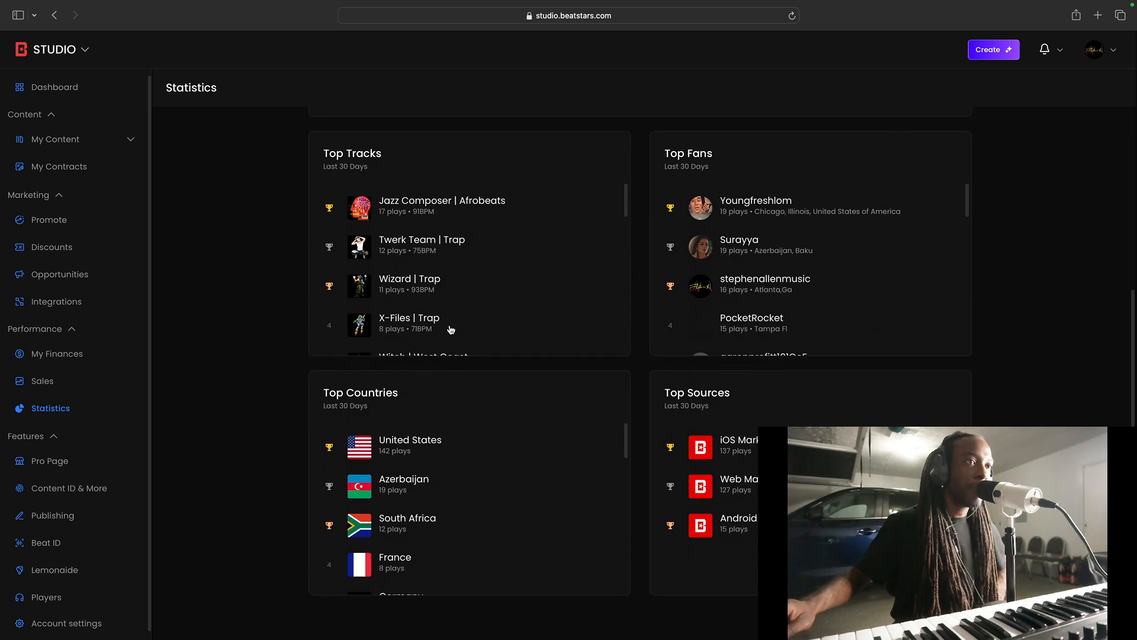
{"action": "scroll", "coordinate": [428, 338], "scroll_direction": "down", "scroll_amount": 1}
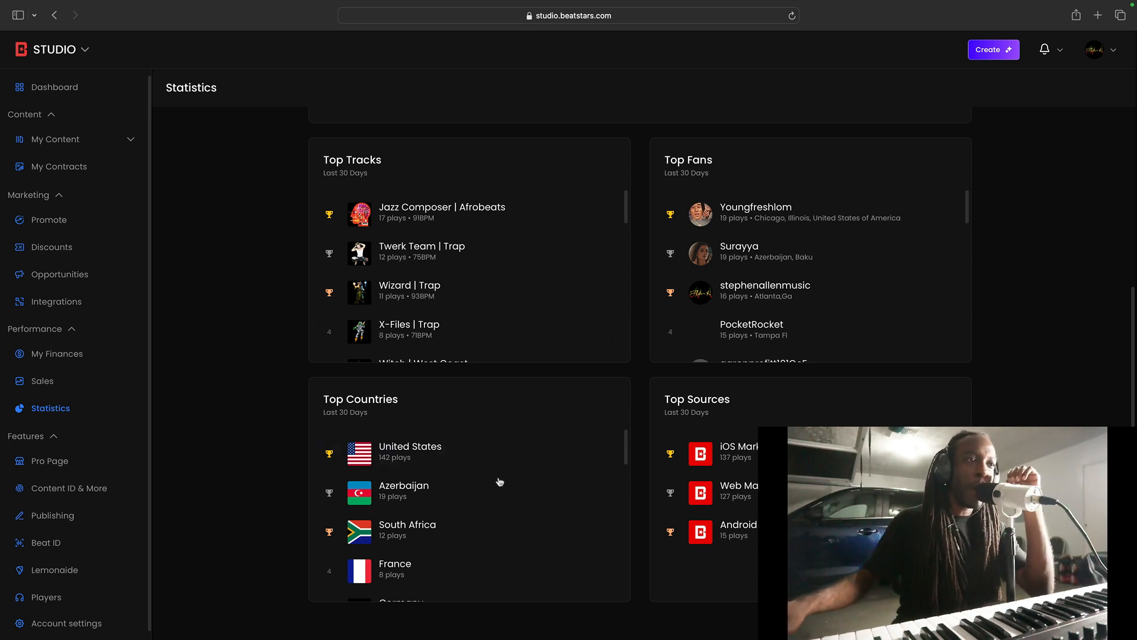
{"action": "scroll", "coordinate": [495, 482], "scroll_direction": "down", "scroll_amount": 1}
{"action": "scroll", "coordinate": [496, 482], "scroll_direction": "up", "scroll_amount": 1}
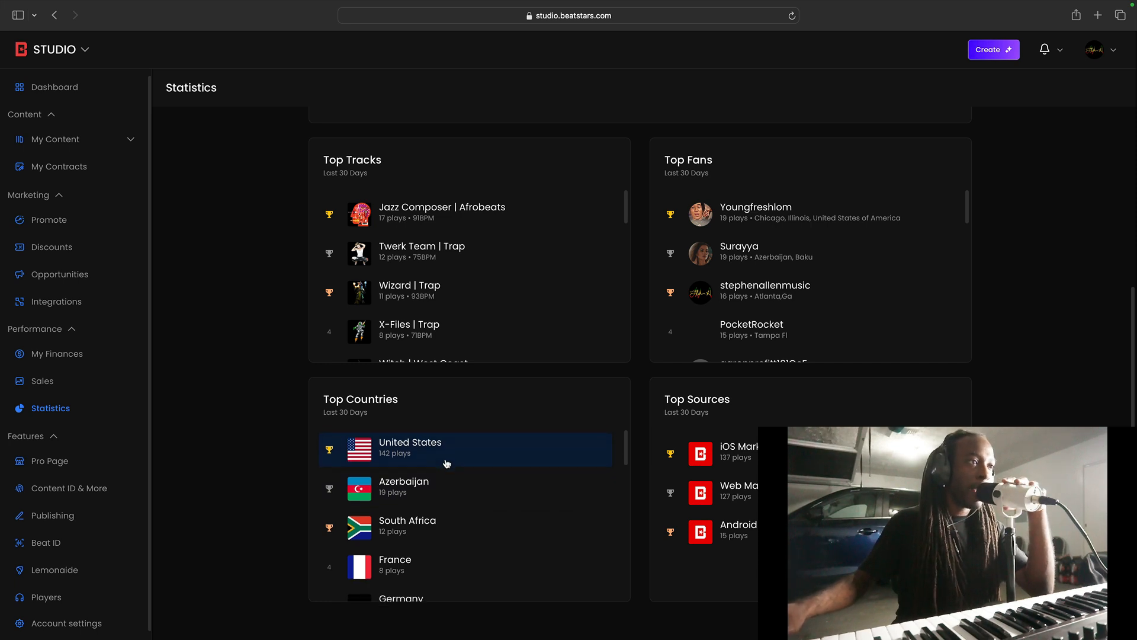
{"action": "scroll", "coordinate": [447, 462], "scroll_direction": "down", "scroll_amount": 1}
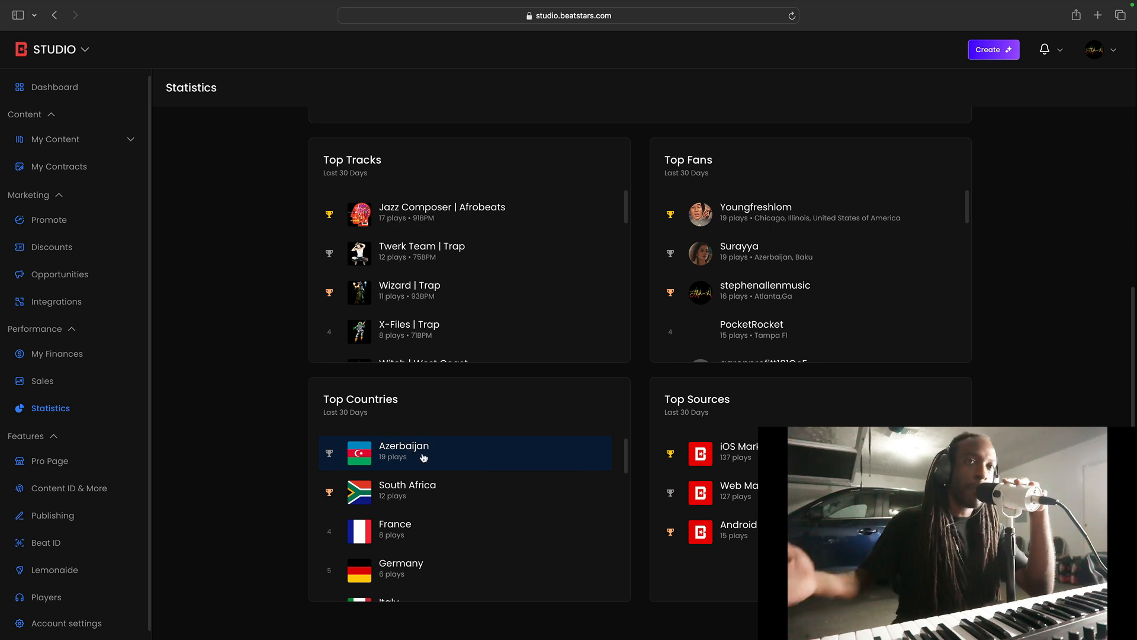
{"action": "scroll", "coordinate": [423, 457], "scroll_direction": "down", "scroll_amount": 1}
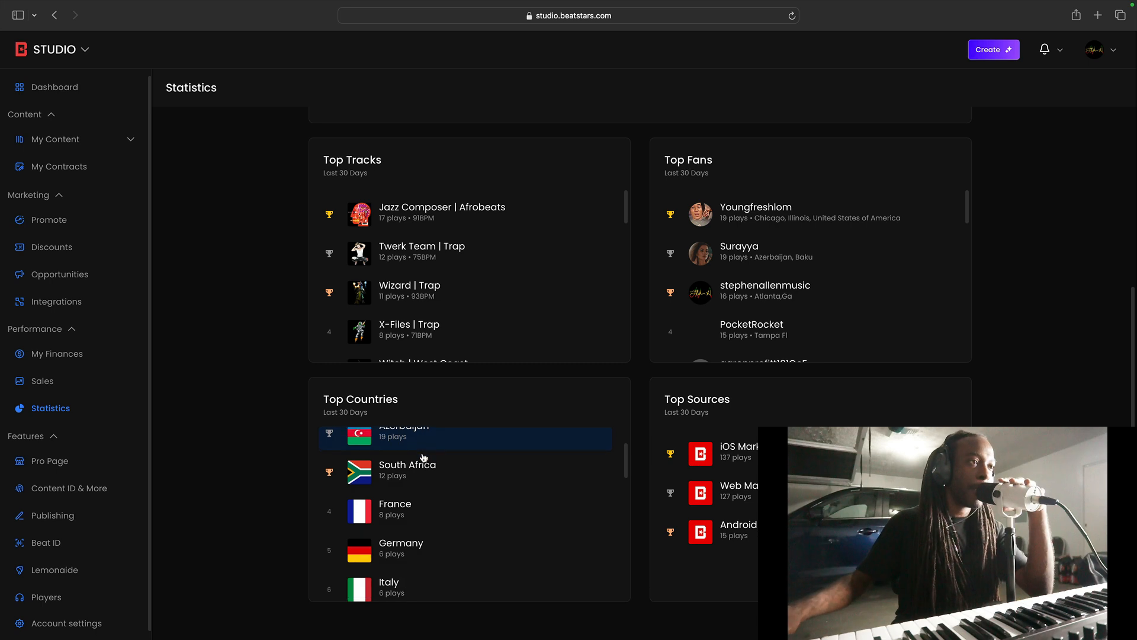
{"action": "scroll", "coordinate": [437, 473], "scroll_direction": "down", "scroll_amount": 1}
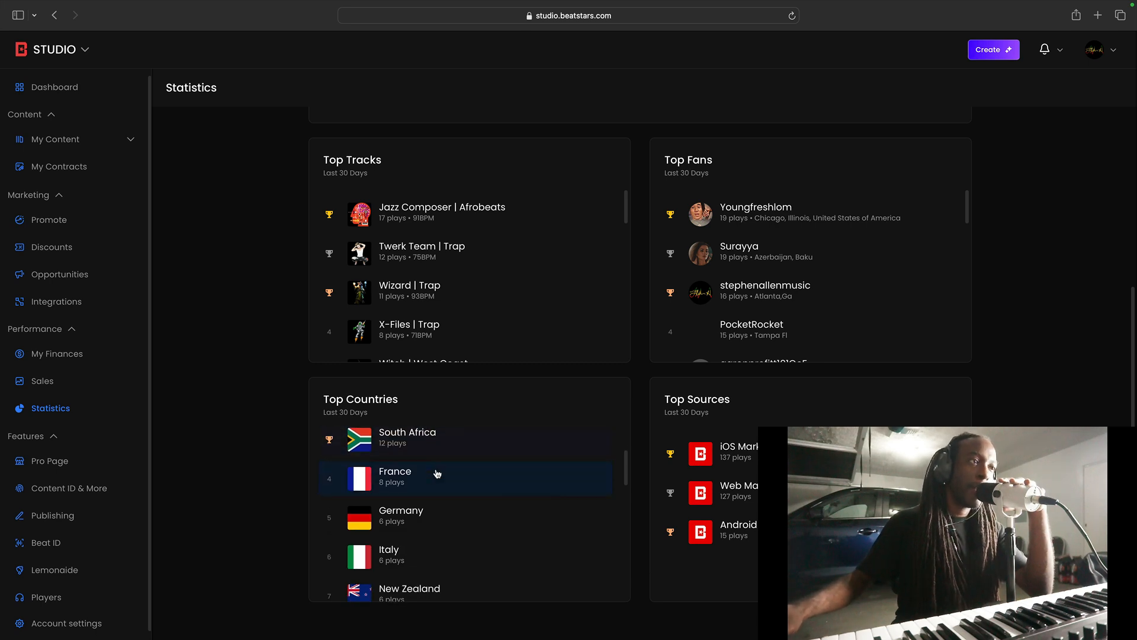
{"action": "scroll", "coordinate": [437, 472], "scroll_direction": "down", "scroll_amount": 1}
{"action": "scroll", "coordinate": [436, 473], "scroll_direction": "down", "scroll_amount": 1}
{"action": "scroll", "coordinate": [436, 473], "scroll_direction": "down", "scroll_amount": 1}
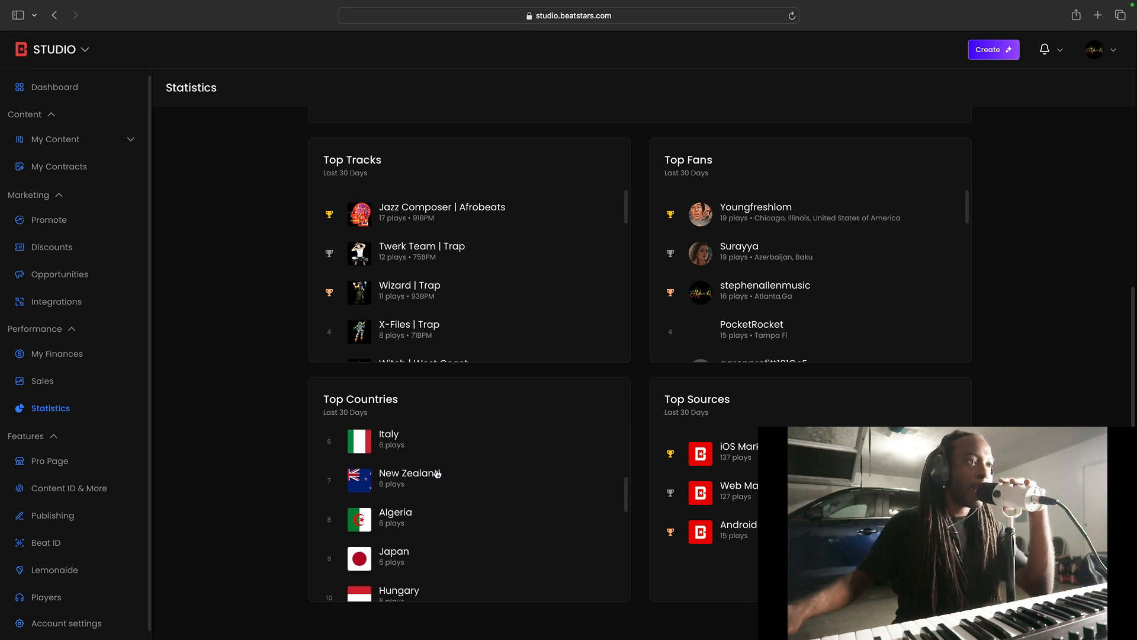
{"action": "scroll", "coordinate": [436, 473], "scroll_direction": "down", "scroll_amount": 1}
{"action": "scroll", "coordinate": [436, 473], "scroll_direction": "down", "scroll_amount": 1}
{"action": "scroll", "coordinate": [436, 473], "scroll_direction": "down", "scroll_amount": 1}
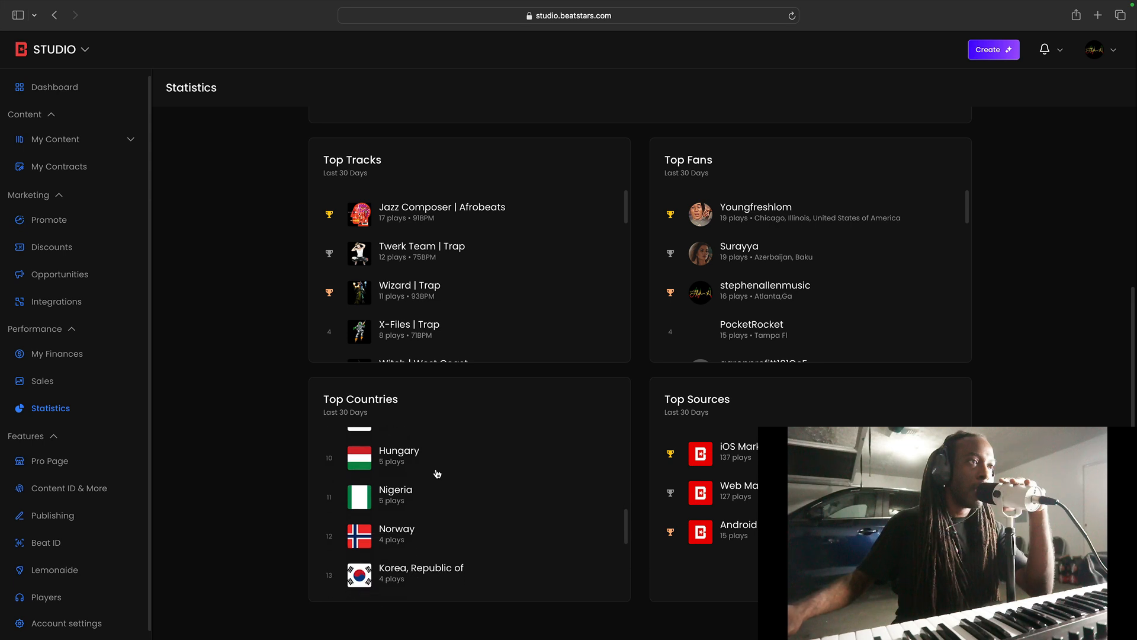
{"action": "scroll", "coordinate": [437, 473], "scroll_direction": "down", "scroll_amount": 1}
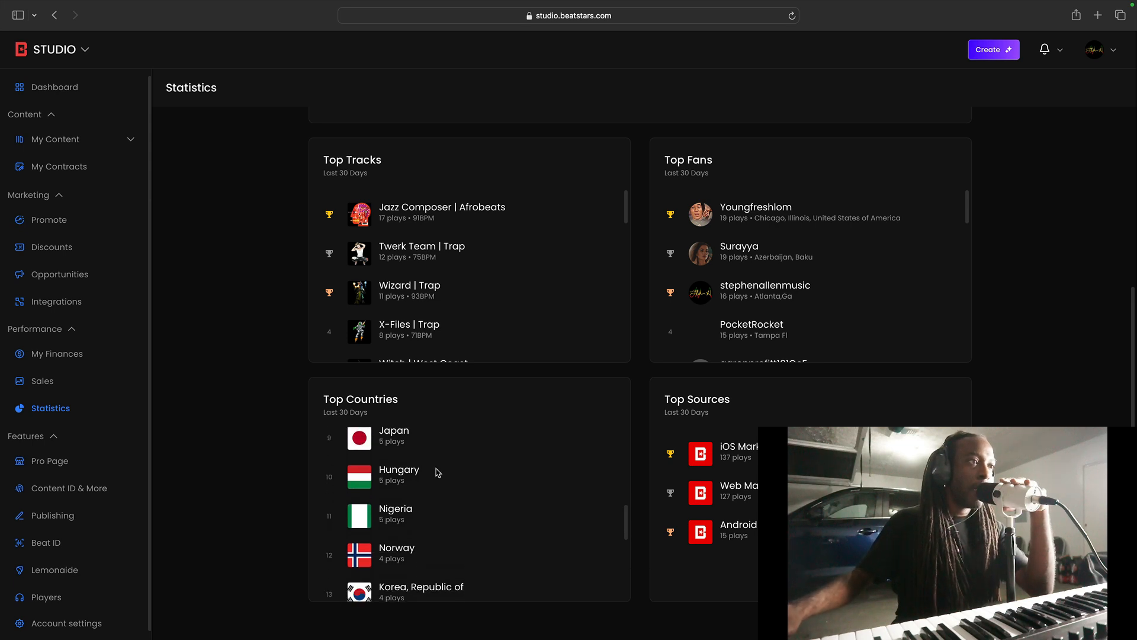
{"action": "scroll", "coordinate": [437, 472], "scroll_direction": "down", "scroll_amount": 1}
{"action": "scroll", "coordinate": [436, 473], "scroll_direction": "down", "scroll_amount": 1}
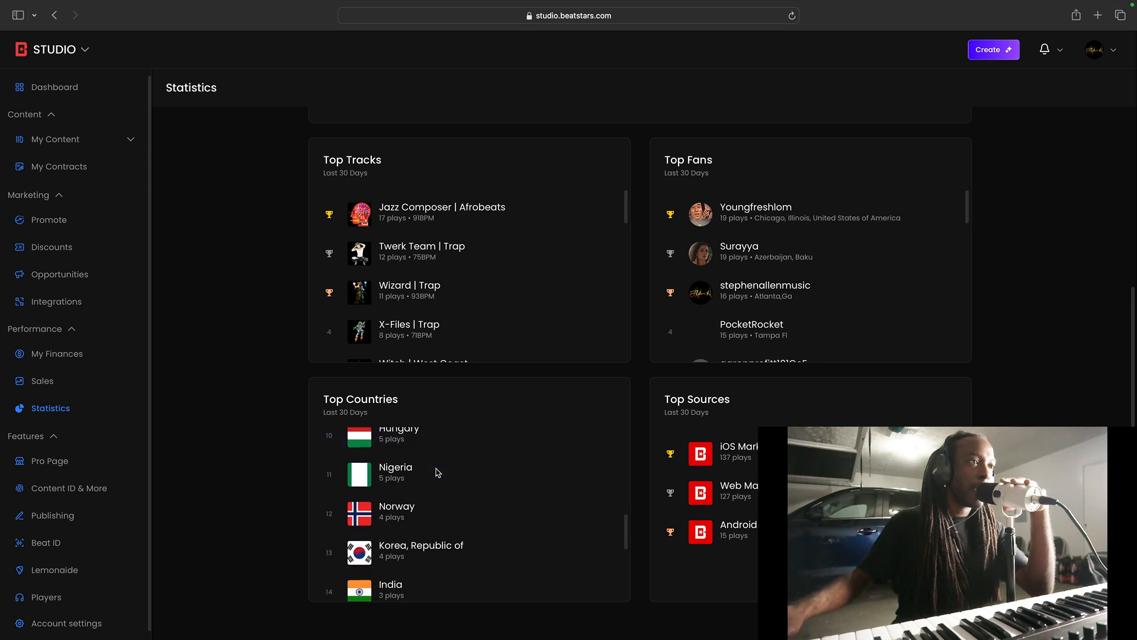
{"action": "scroll", "coordinate": [436, 473], "scroll_direction": "up", "scroll_amount": 2}
{"action": "scroll", "coordinate": [436, 473], "scroll_direction": "up", "scroll_amount": 2}
{"action": "scroll", "coordinate": [436, 473], "scroll_direction": "down", "scroll_amount": 2}
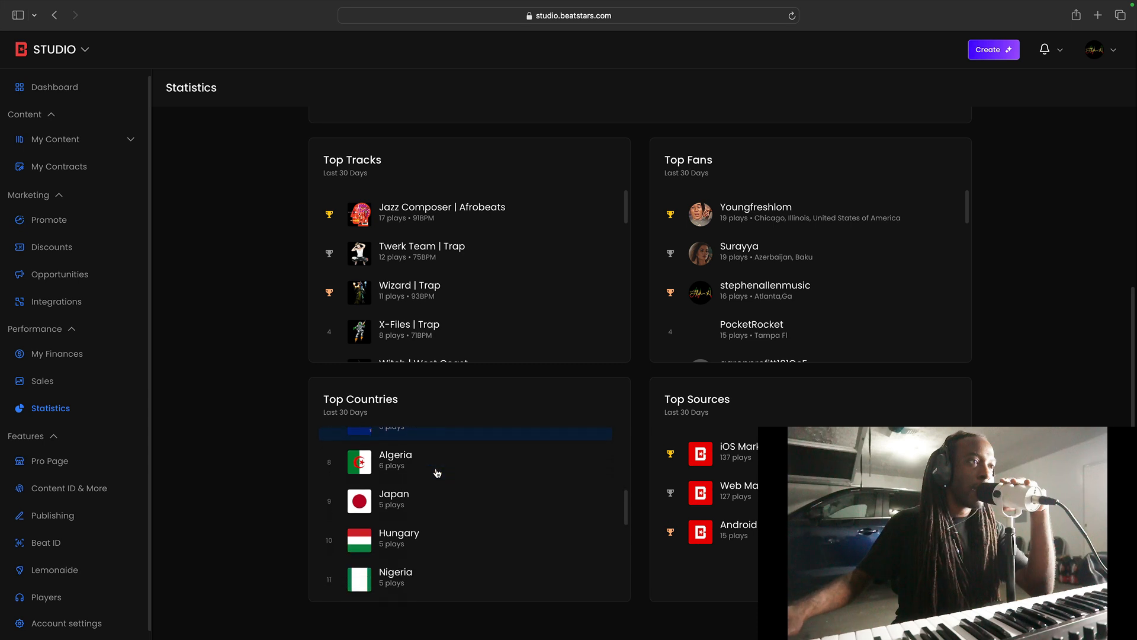
{"action": "scroll", "coordinate": [436, 472], "scroll_direction": "down", "scroll_amount": 2}
{"action": "scroll", "coordinate": [436, 473], "scroll_direction": "down", "scroll_amount": 2}
{"action": "scroll", "coordinate": [436, 473], "scroll_direction": "down", "scroll_amount": 1}
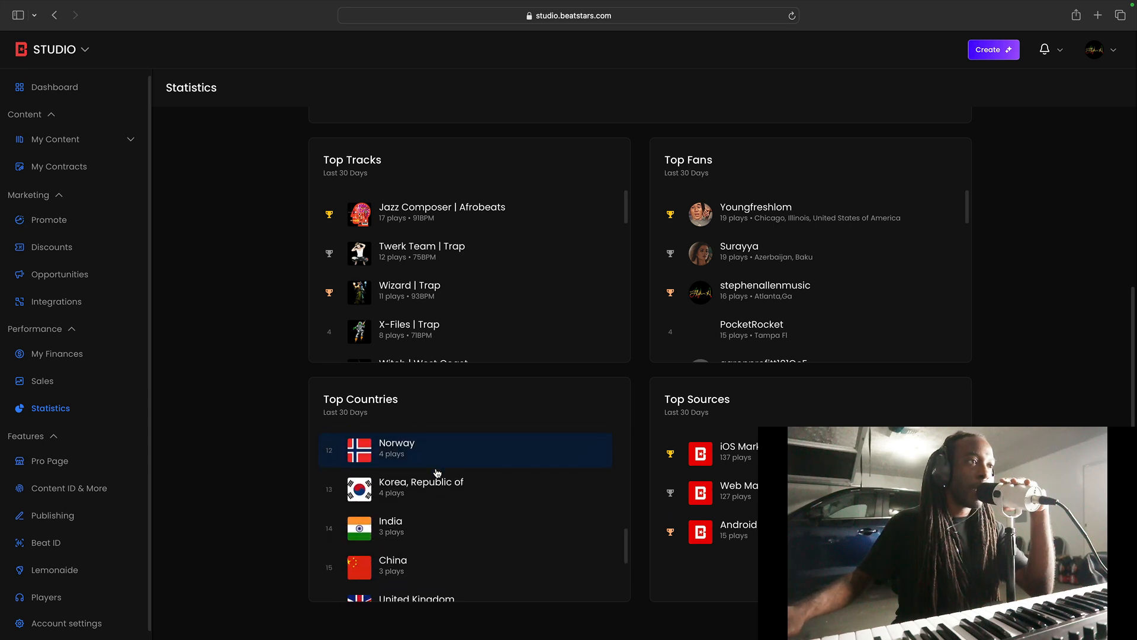
{"action": "scroll", "coordinate": [436, 474], "scroll_direction": "down", "scroll_amount": 2}
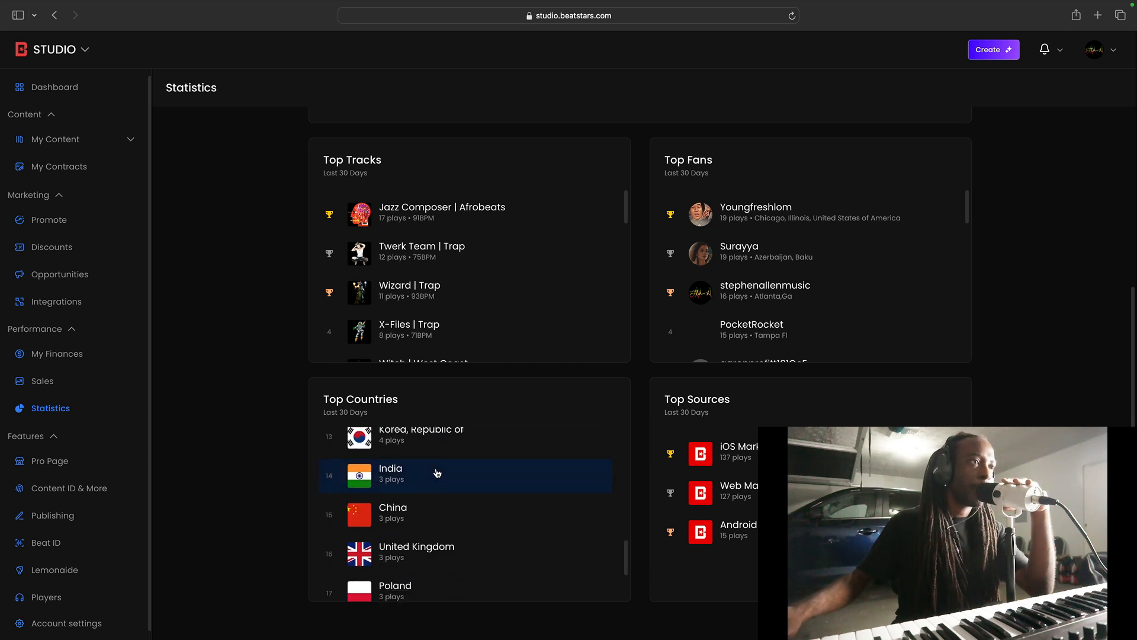
{"action": "scroll", "coordinate": [437, 474], "scroll_direction": "down", "scroll_amount": 1}
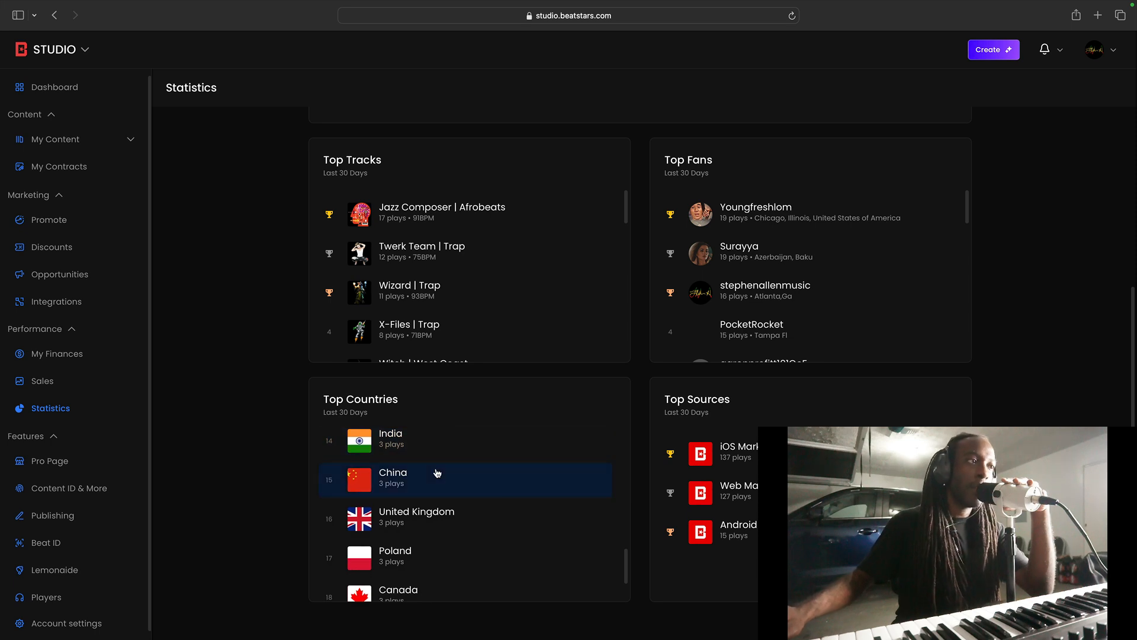
{"action": "scroll", "coordinate": [436, 472], "scroll_direction": "down", "scroll_amount": 1}
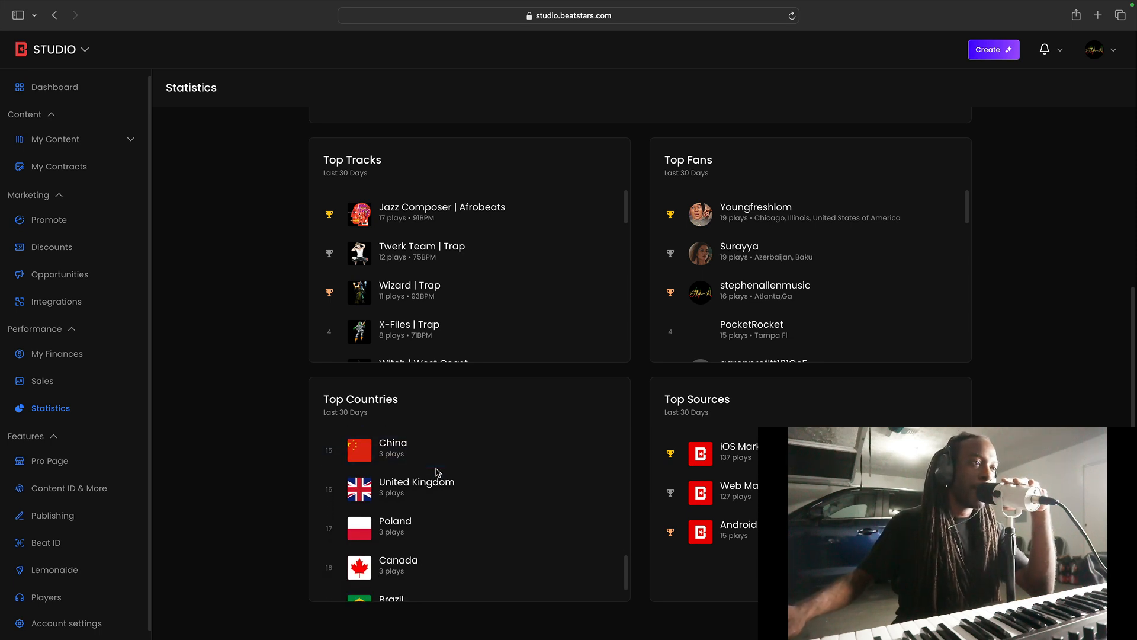
{"action": "scroll", "coordinate": [436, 473], "scroll_direction": "down", "scroll_amount": 1}
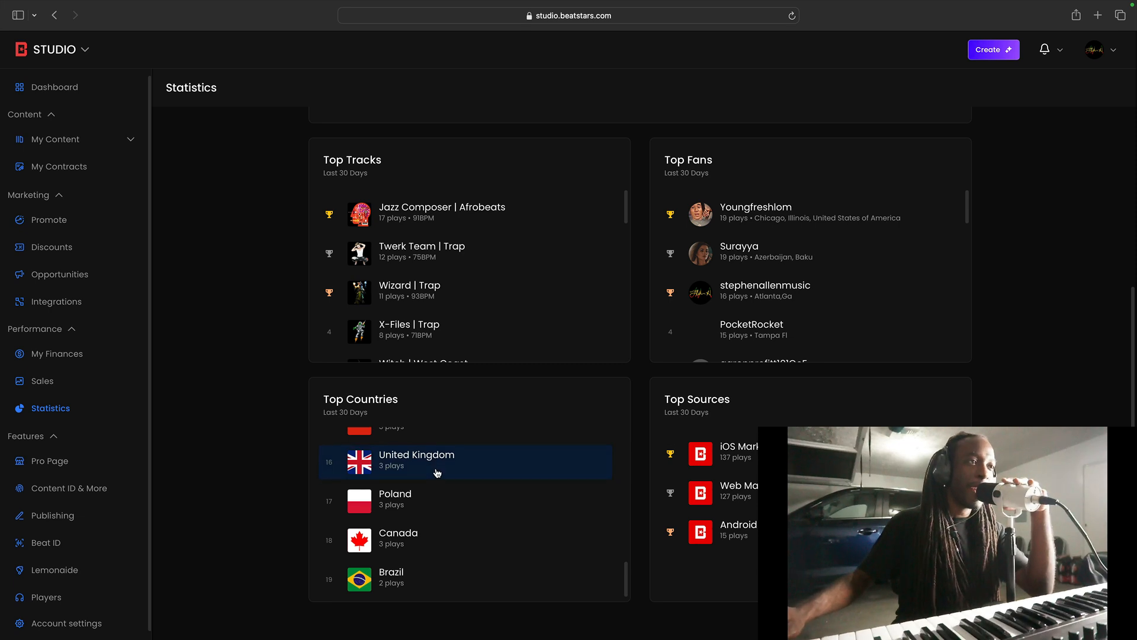
{"action": "scroll", "coordinate": [436, 474], "scroll_direction": "down", "scroll_amount": 1}
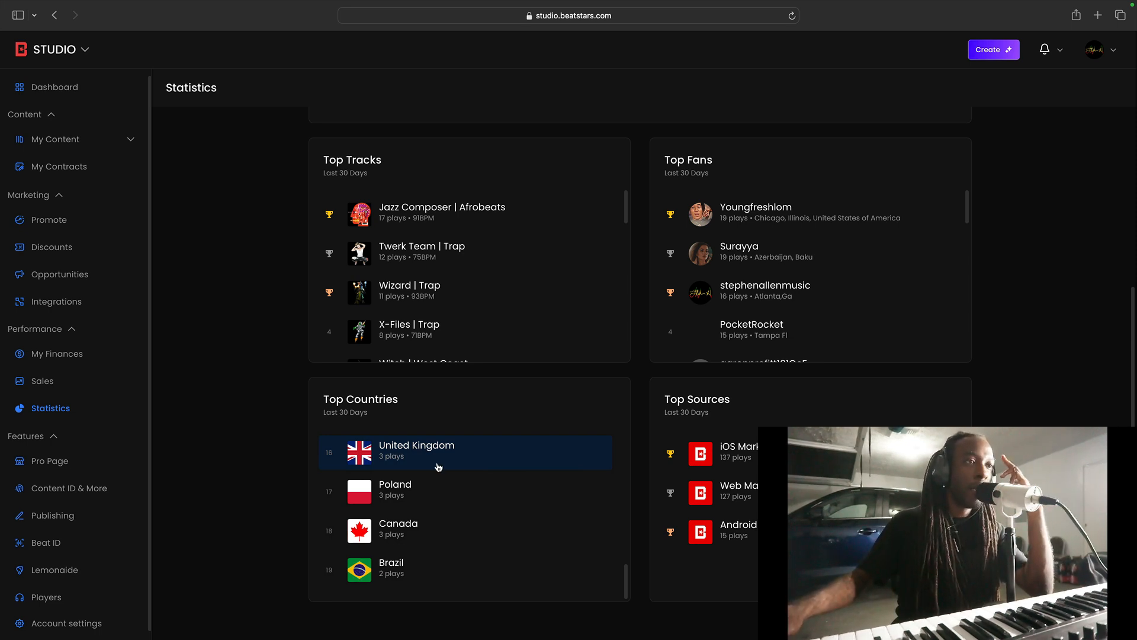
{"action": "scroll", "coordinate": [439, 480], "scroll_direction": "up", "scroll_amount": 5}
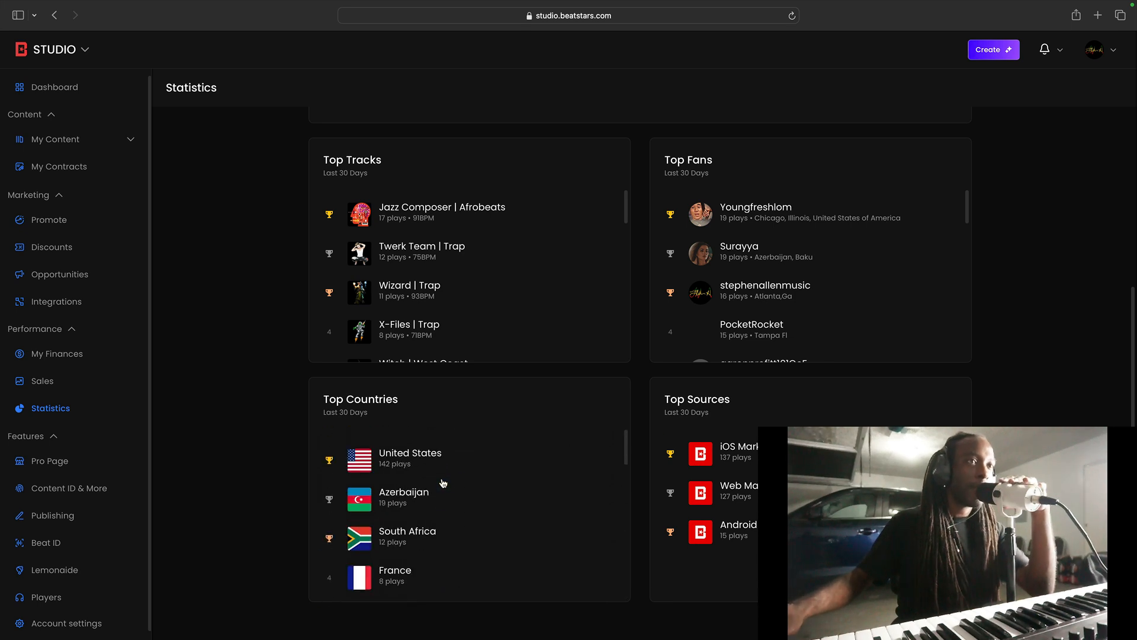
{"action": "scroll", "coordinate": [442, 484], "scroll_direction": "up", "scroll_amount": 3}
{"action": "scroll", "coordinate": [441, 482], "scroll_direction": "down", "scroll_amount": 4}
{"action": "scroll", "coordinate": [442, 481], "scroll_direction": "down", "scroll_amount": 4}
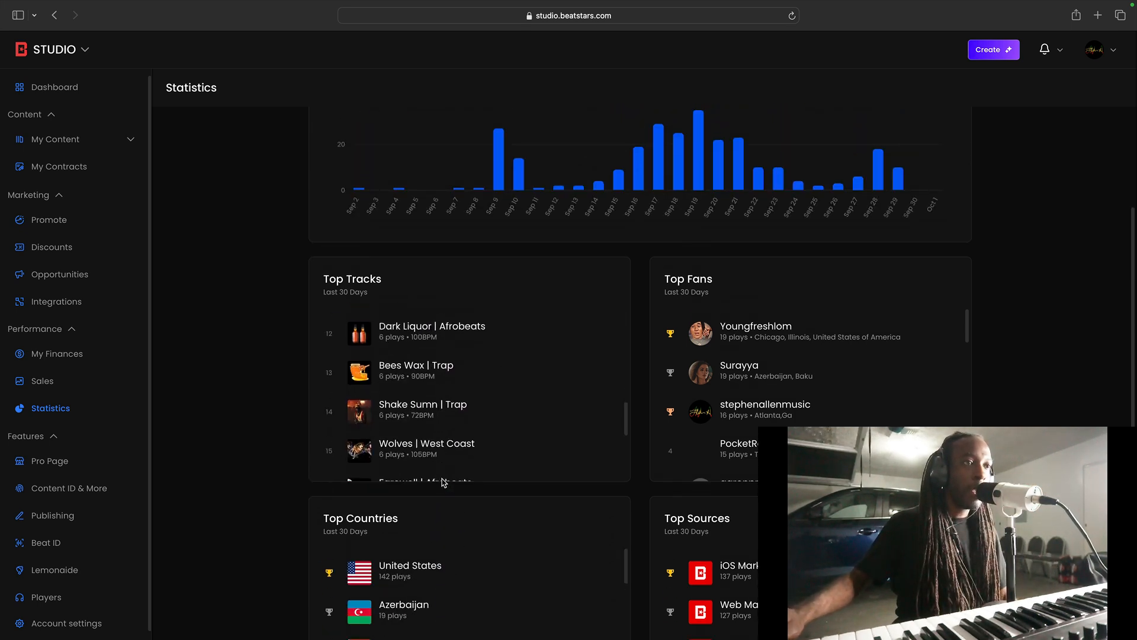
{"action": "scroll", "coordinate": [441, 482], "scroll_direction": "down", "scroll_amount": 3}
{"action": "scroll", "coordinate": [442, 482], "scroll_direction": "down", "scroll_amount": 3}
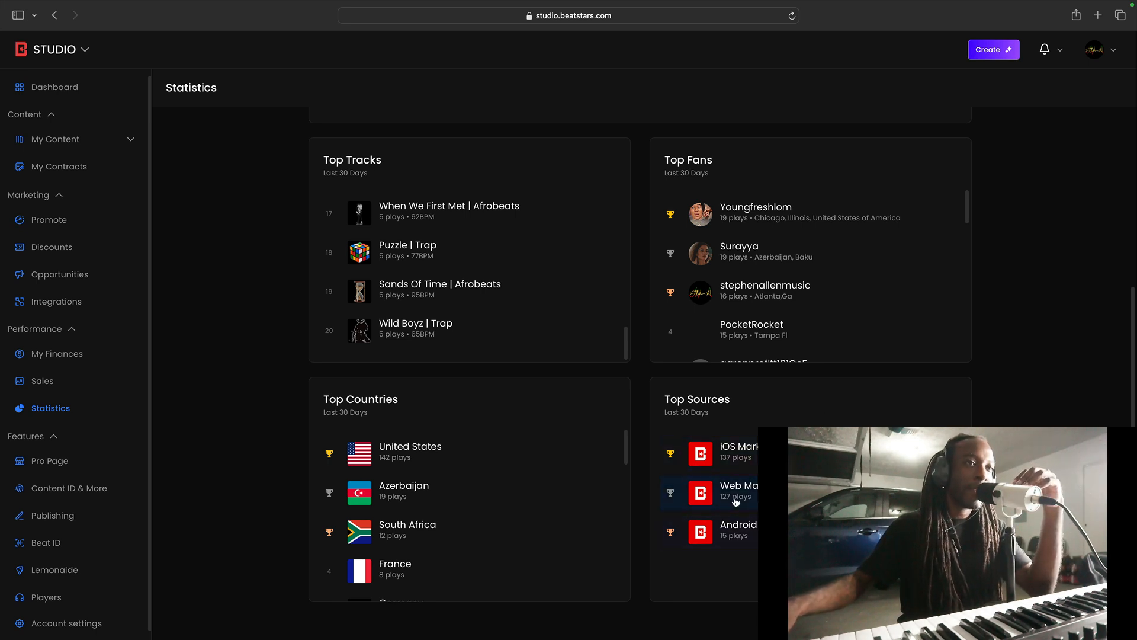
{"action": "scroll", "coordinate": [583, 483], "scroll_direction": "down", "scroll_amount": 5}
{"action": "scroll", "coordinate": [583, 482], "scroll_direction": "down", "scroll_amount": 3}
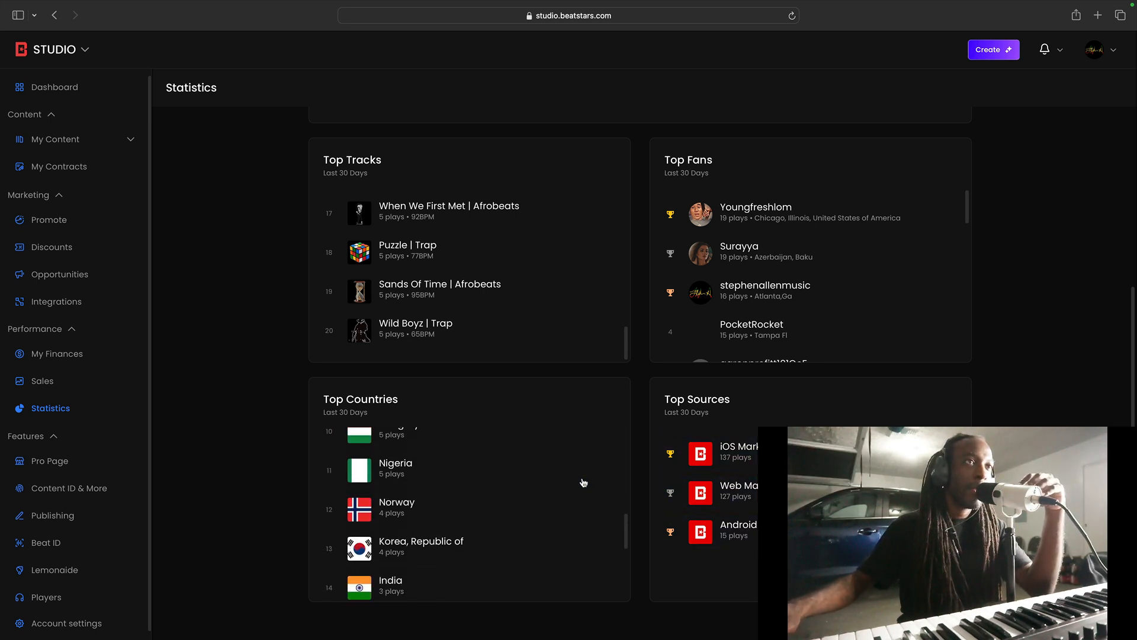
{"action": "scroll", "coordinate": [803, 258], "scroll_direction": "down", "scroll_amount": 2}
{"action": "scroll", "coordinate": [803, 258], "scroll_direction": "down", "scroll_amount": 3}
{"action": "scroll", "coordinate": [803, 249], "scroll_direction": "down", "scroll_amount": 2}
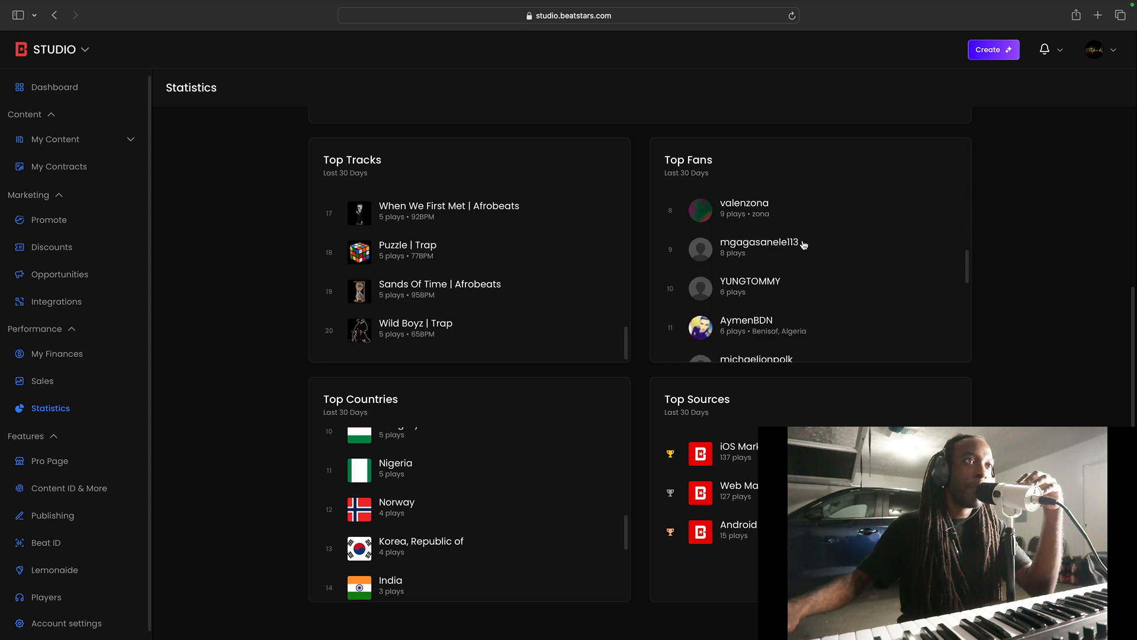
{"action": "scroll", "coordinate": [803, 244], "scroll_direction": "down", "scroll_amount": 2}
{"action": "scroll", "coordinate": [802, 245], "scroll_direction": "down", "scroll_amount": 2}
{"action": "scroll", "coordinate": [802, 244], "scroll_direction": "up", "scroll_amount": 1}
{"action": "scroll", "coordinate": [803, 245], "scroll_direction": "down", "scroll_amount": 1}
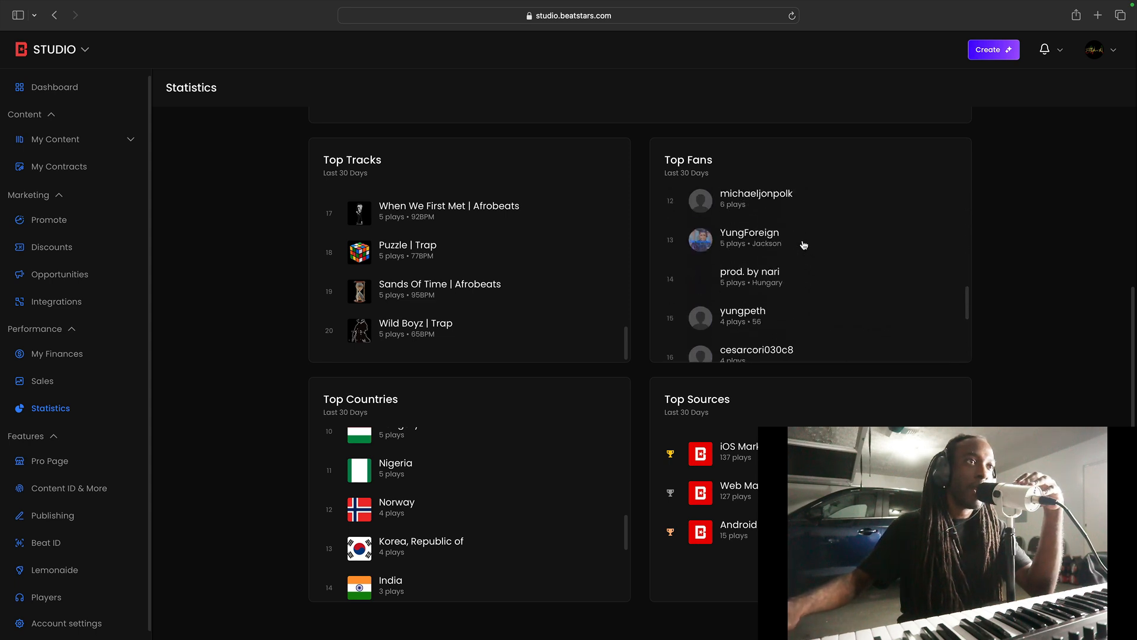
{"action": "scroll", "coordinate": [802, 244], "scroll_direction": "up", "scroll_amount": 3}
{"action": "scroll", "coordinate": [802, 245], "scroll_direction": "up", "scroll_amount": 3}
{"action": "scroll", "coordinate": [803, 244], "scroll_direction": "up", "scroll_amount": 3}
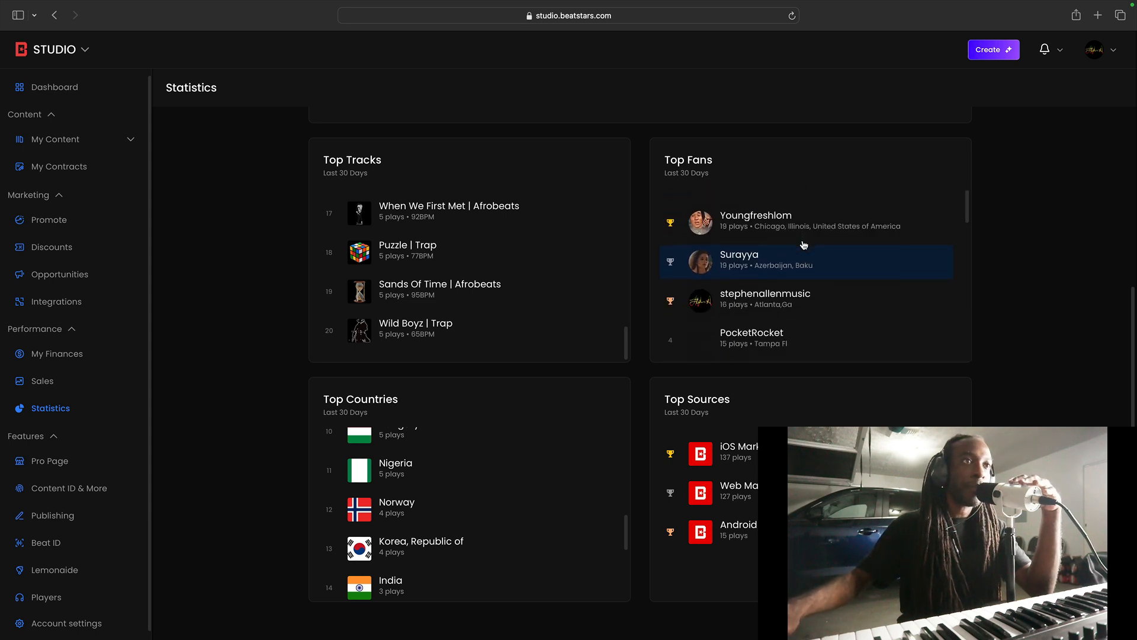
{"action": "scroll", "coordinate": [803, 245], "scroll_direction": "up", "scroll_amount": 5}
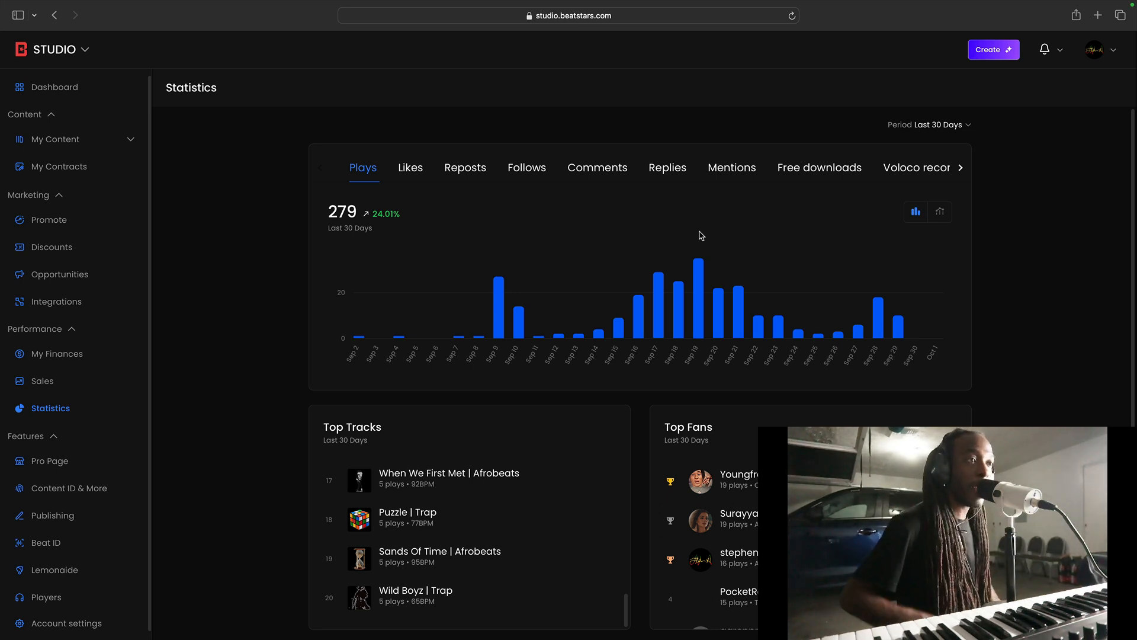
{"action": "scroll", "coordinate": [700, 235], "scroll_direction": "down", "scroll_amount": 5}
{"action": "scroll", "coordinate": [700, 235], "scroll_direction": "down", "scroll_amount": 2}
{"action": "scroll", "coordinate": [700, 236], "scroll_direction": "up", "scroll_amount": 2}
{"action": "scroll", "coordinate": [700, 235], "scroll_direction": "up", "scroll_amount": 5}
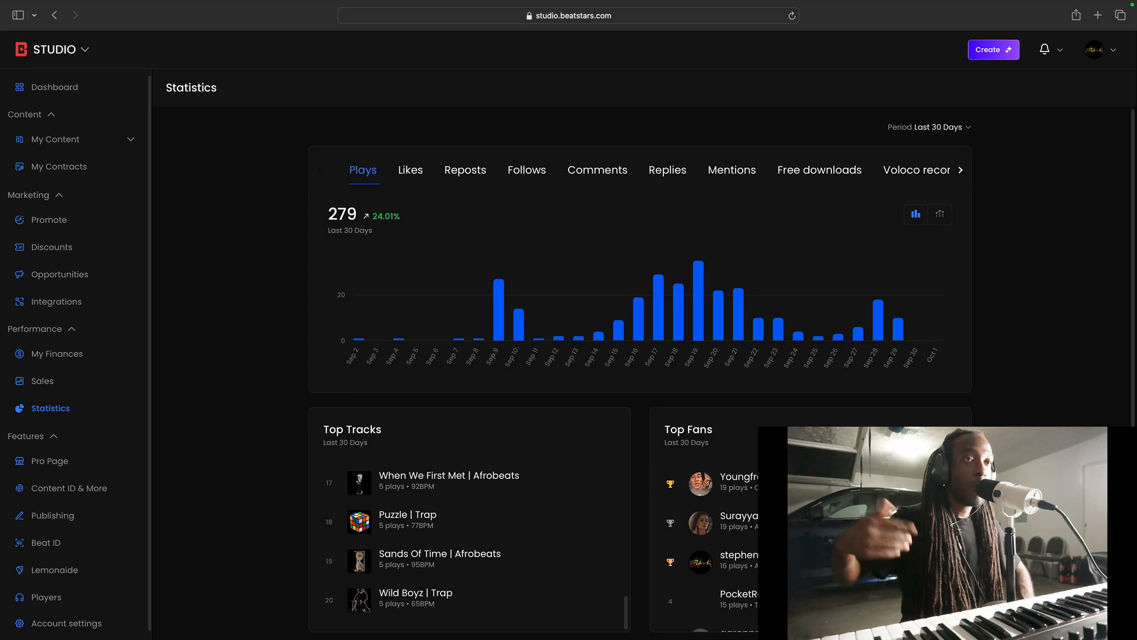